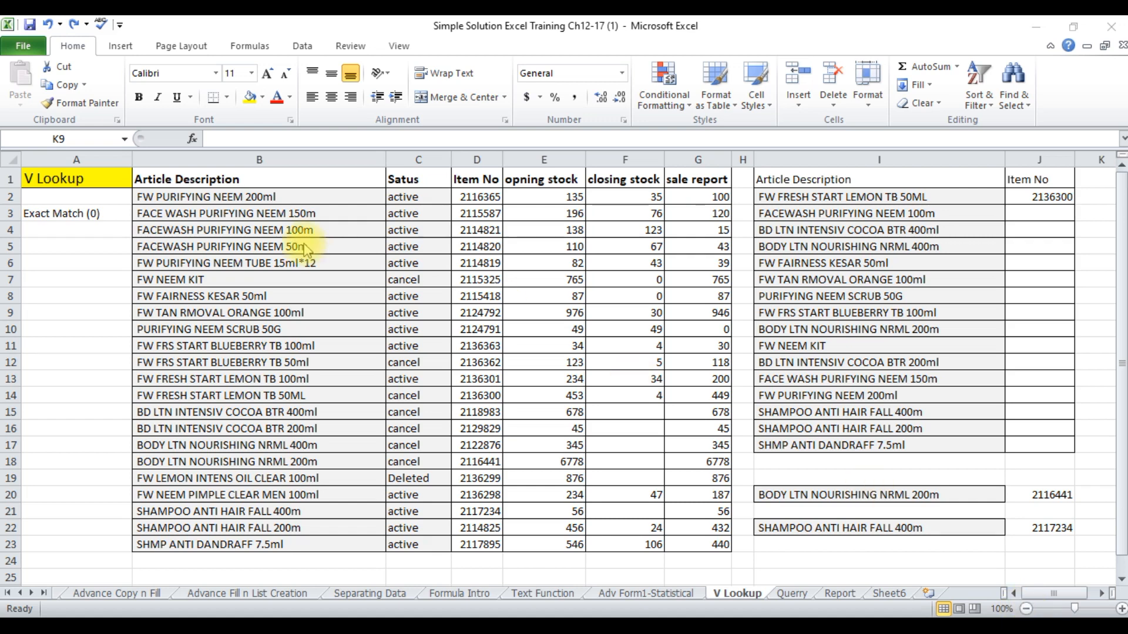
click(94, 178)
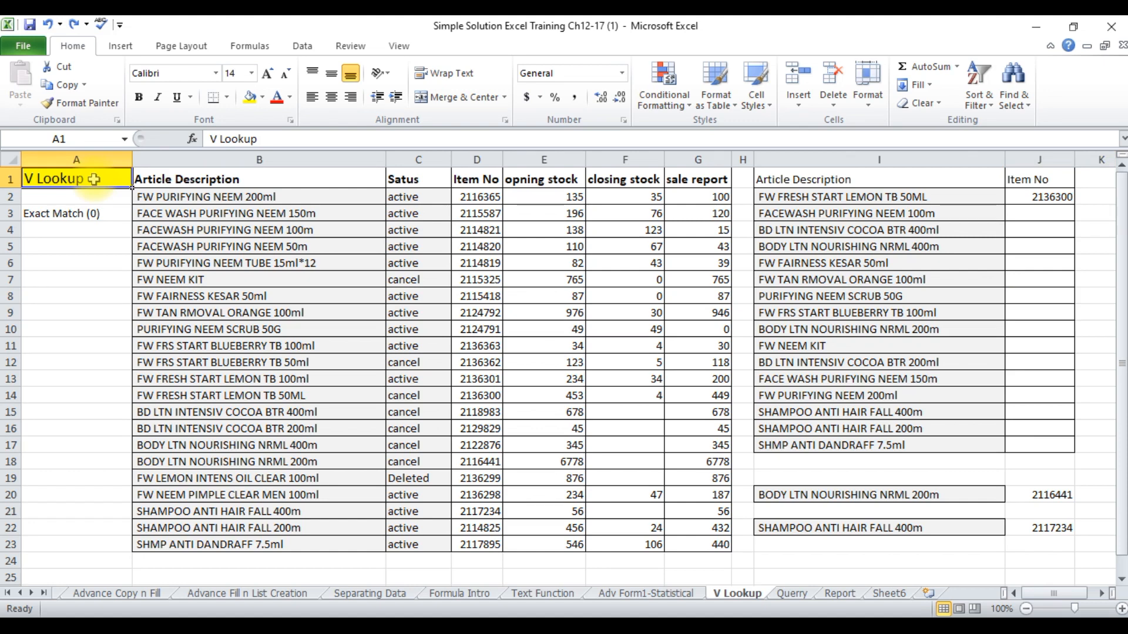
click(102, 212)
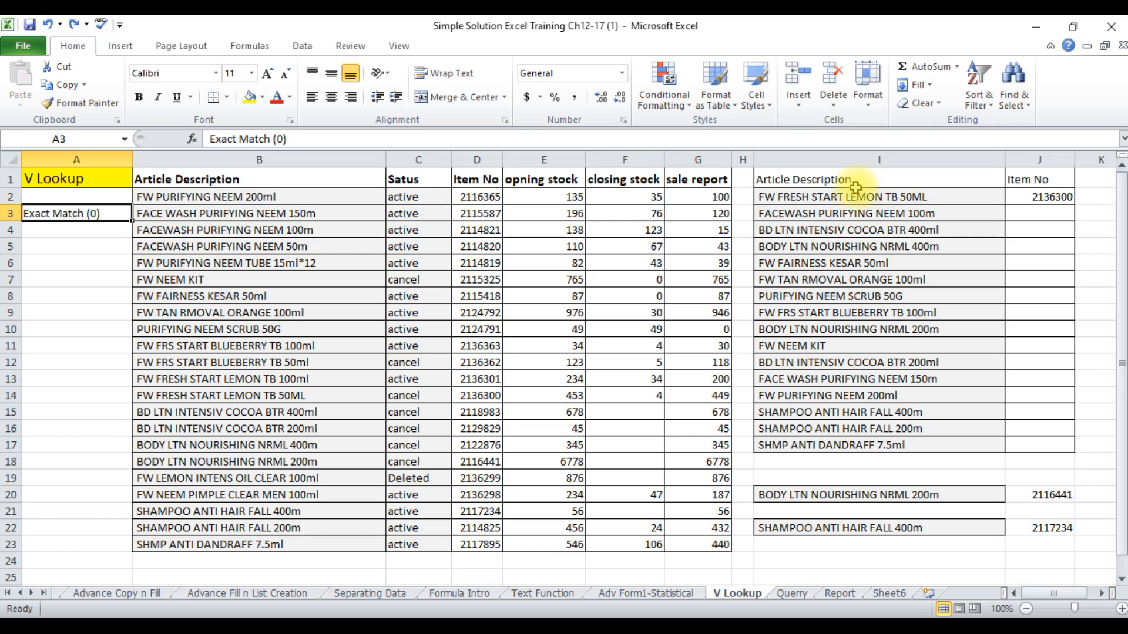
drag(327, 179, 707, 539)
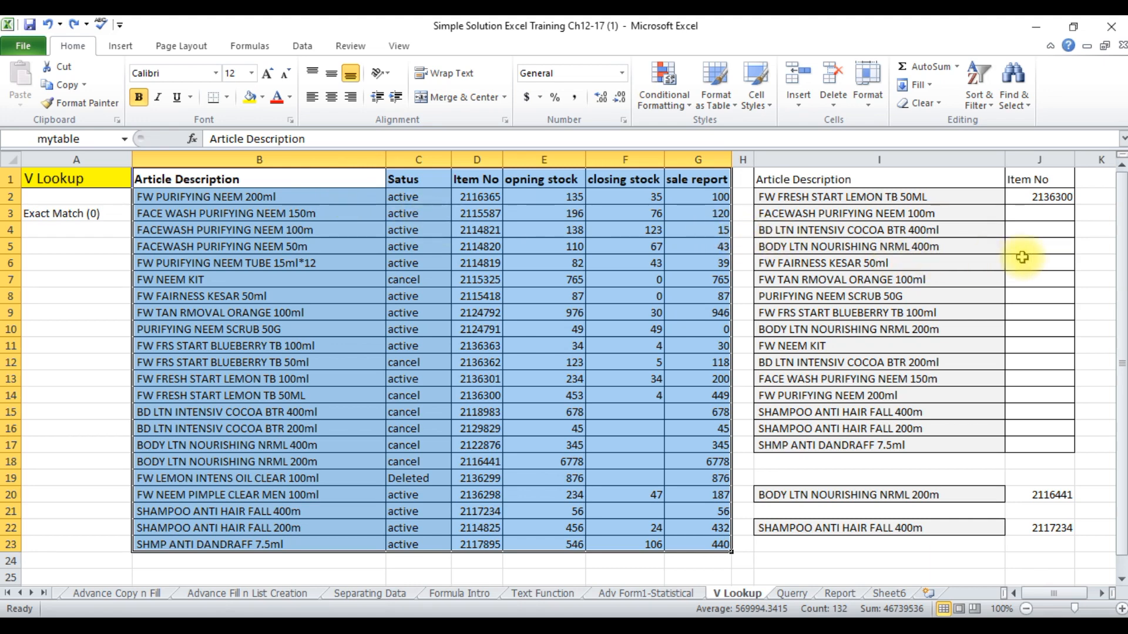
click(1045, 213)
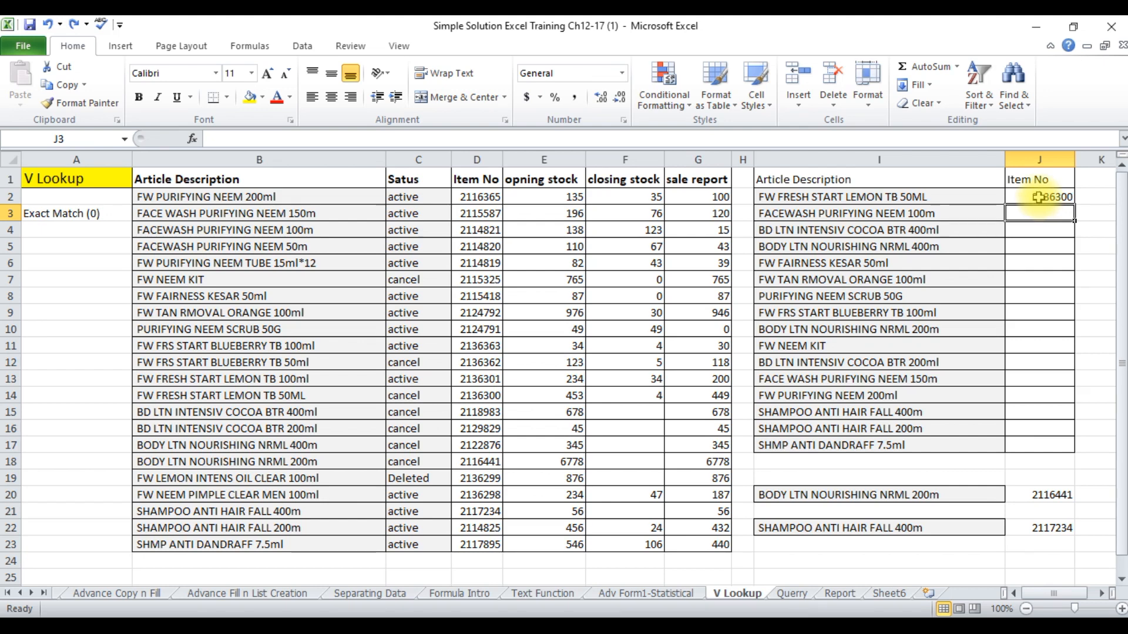
- Start a VLOOKUP formula in J2 with the article descriptions I2:I17 as the lookup value
click(1039, 197)
text(=)
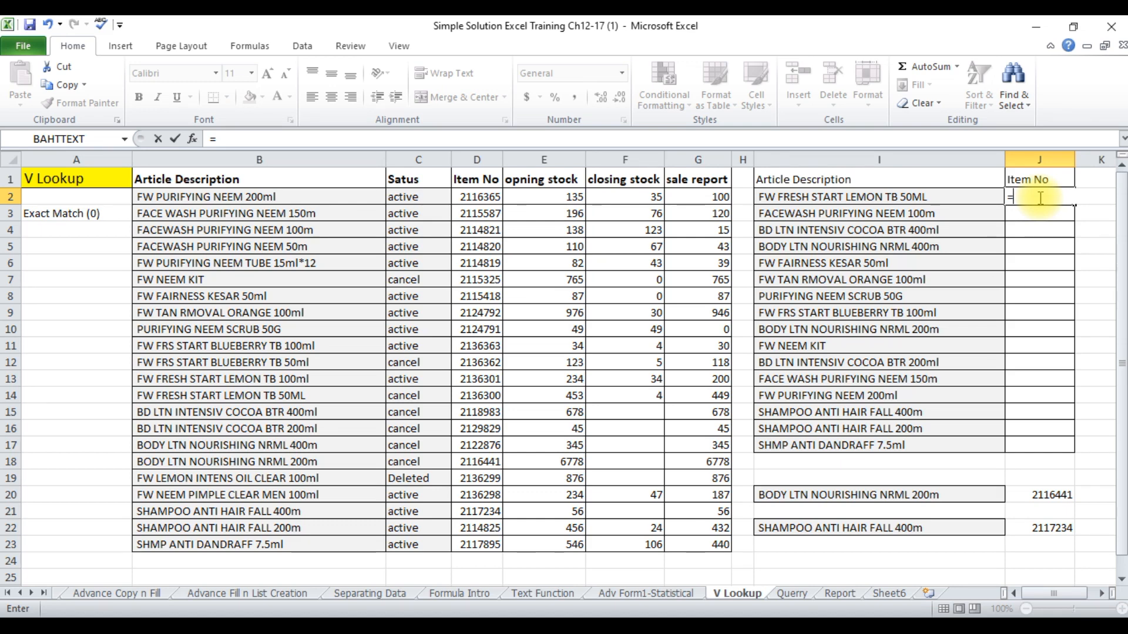
text(vlook)
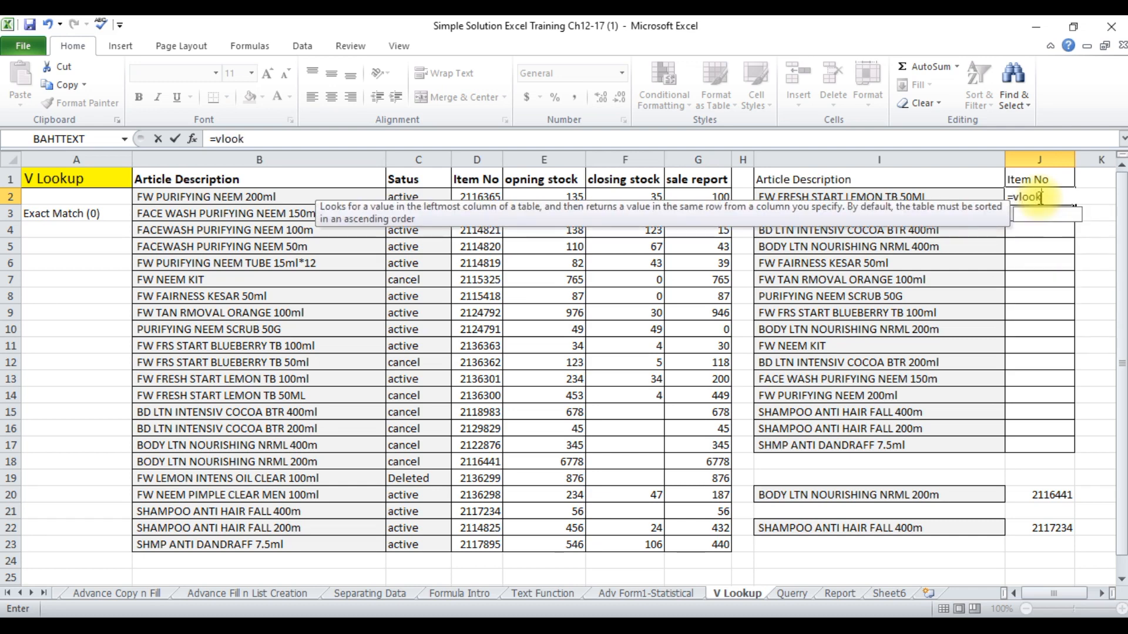
text(up)
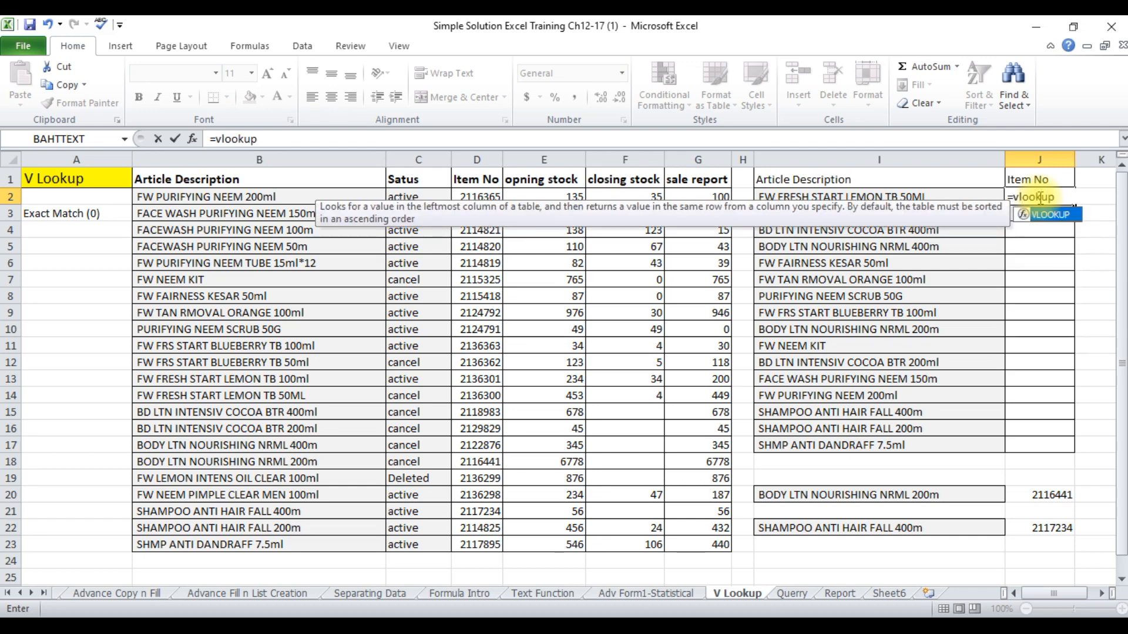
text(()
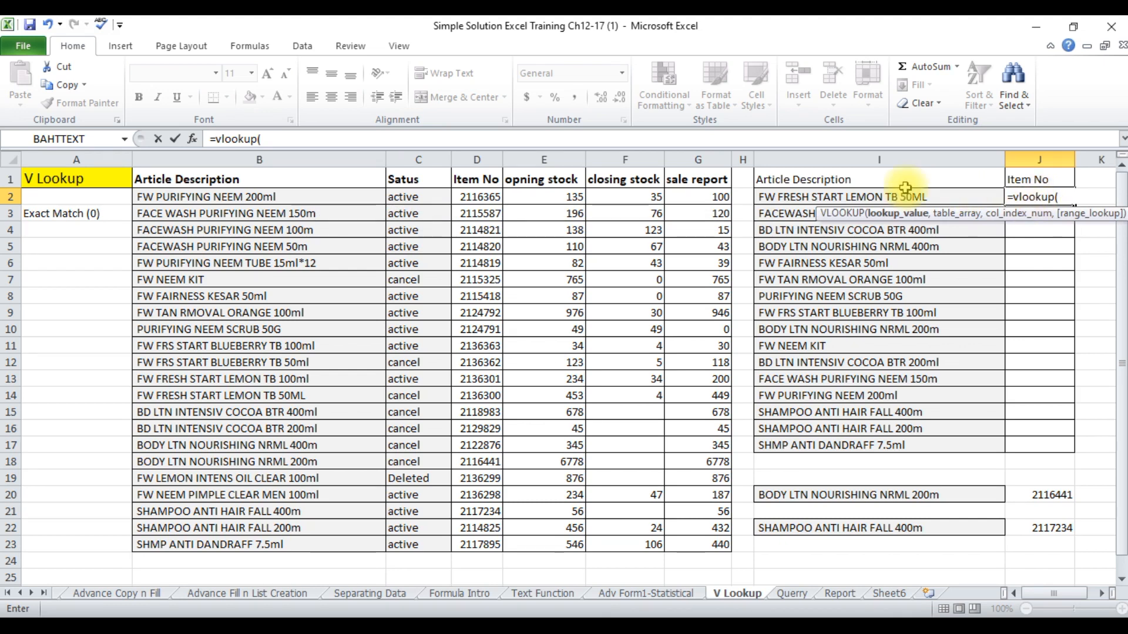
drag(888, 197, 892, 436)
text(,)
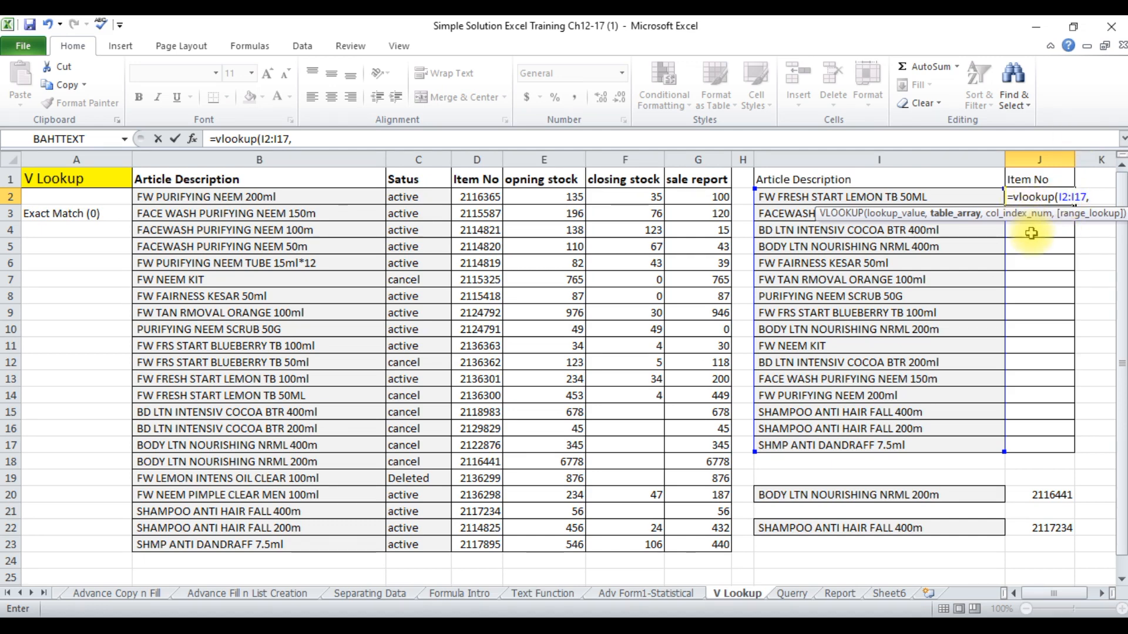
- Make the lookup value range in the J2 formula absolute as $I$2:$I$17
click(1064, 197)
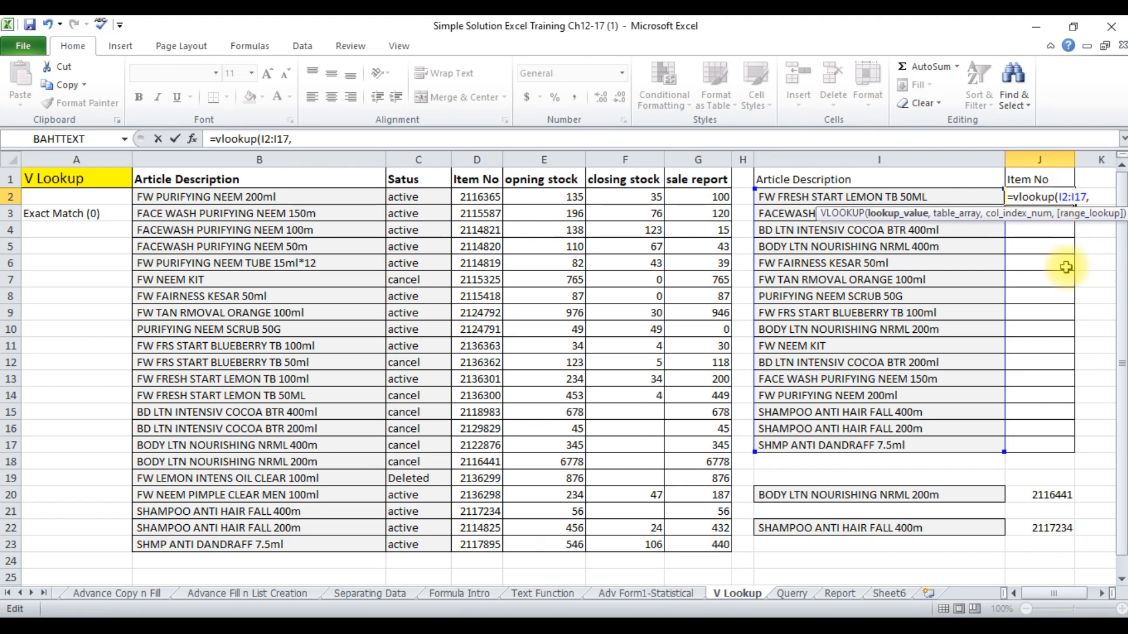
key(F4)
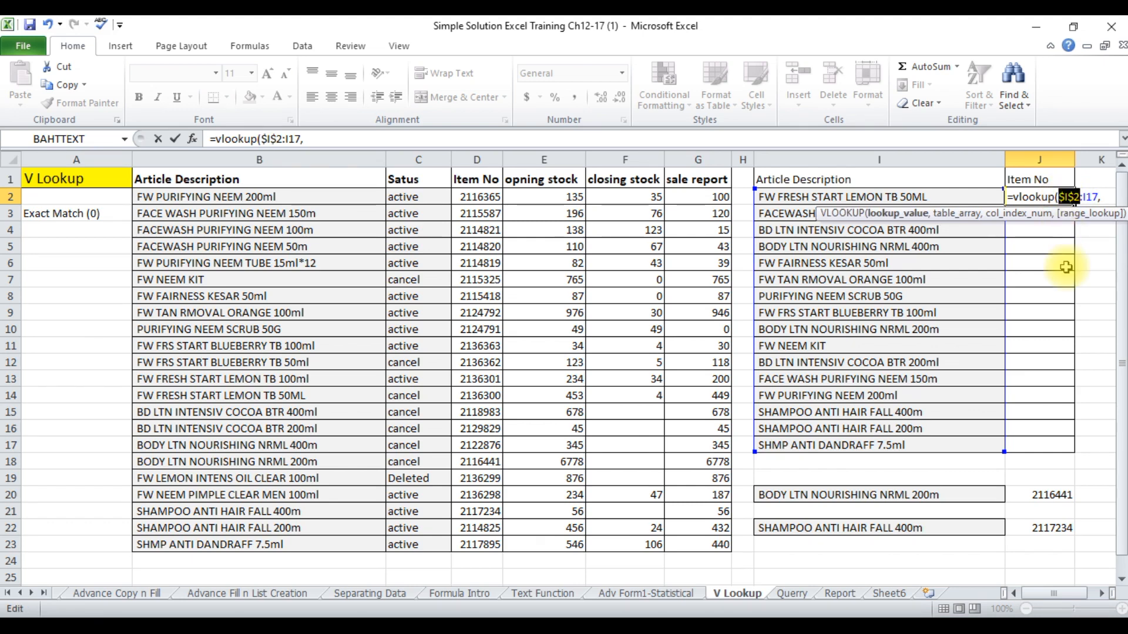
click(1087, 197)
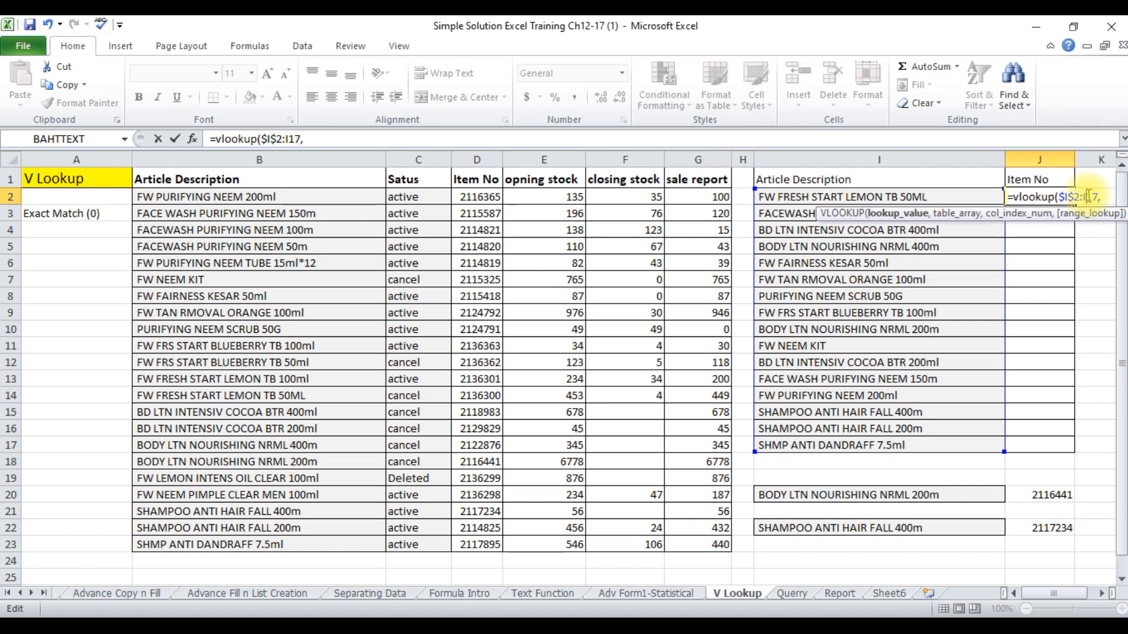
key(F4)
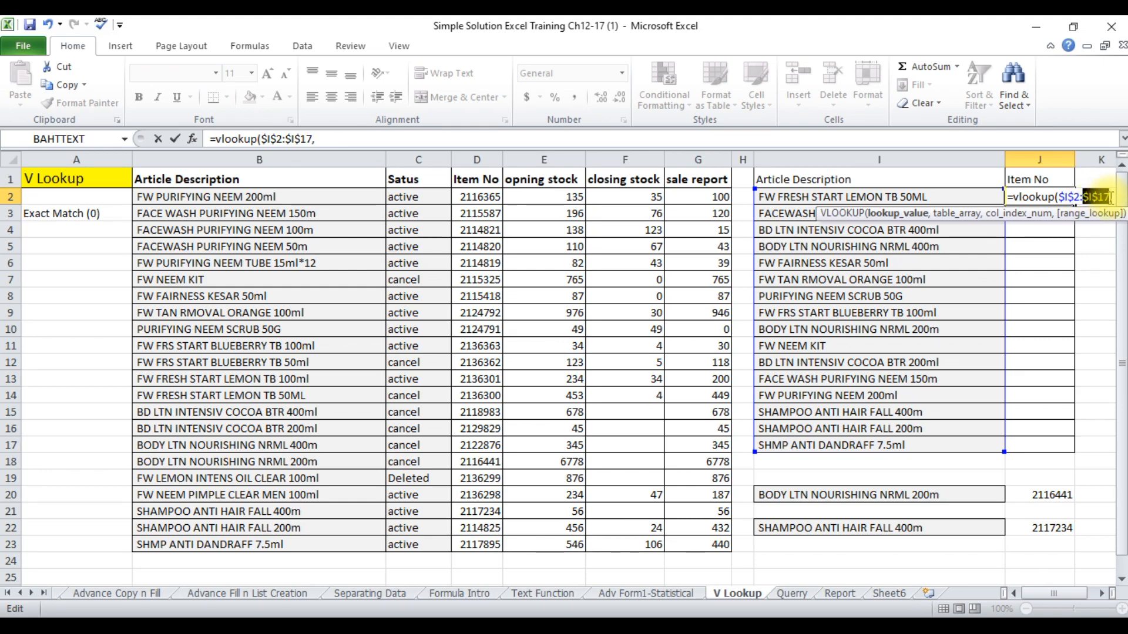
click(1112, 199)
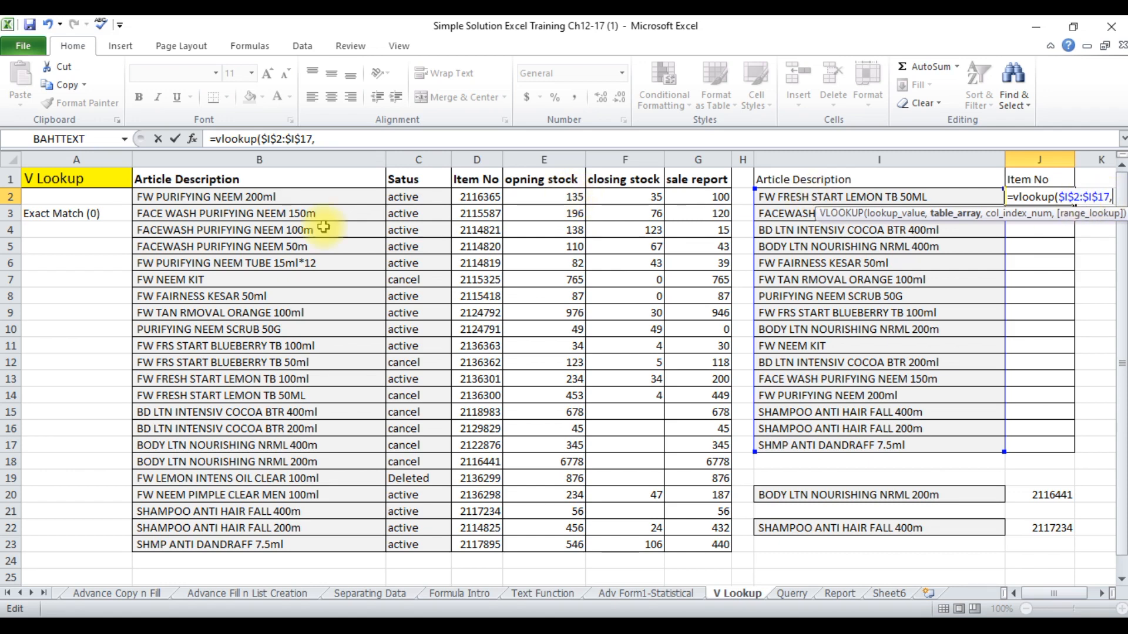
- Complete the J2 VLOOKUP with the named range mytable (B1:G23), column index 3 and 0 for an exact match
drag(266, 176, 692, 543)
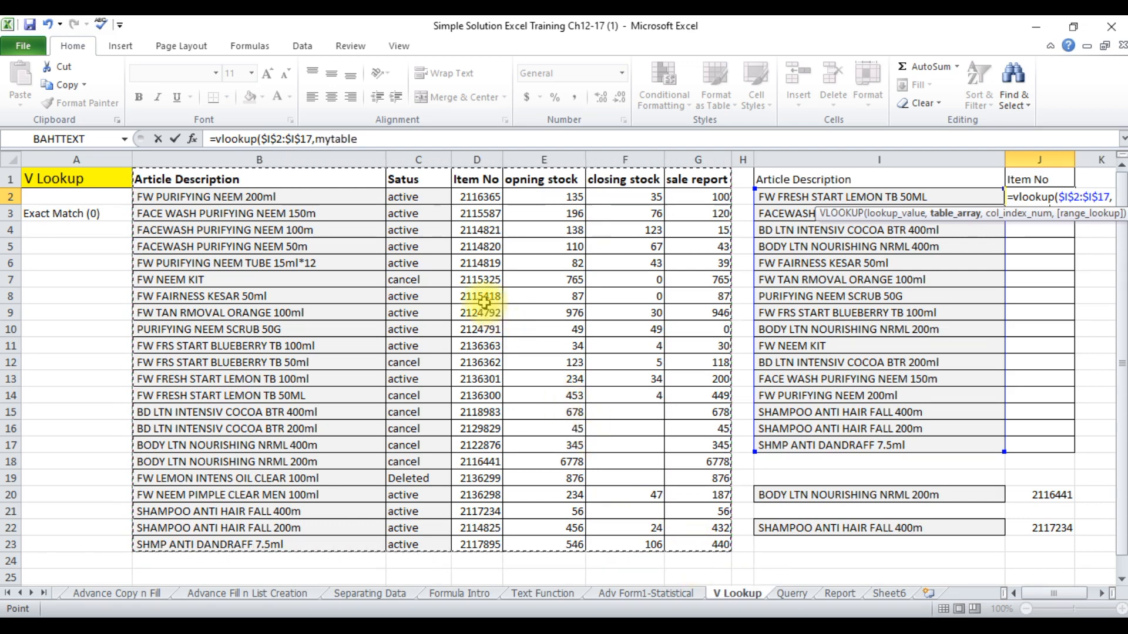
click(361, 139)
click(360, 139)
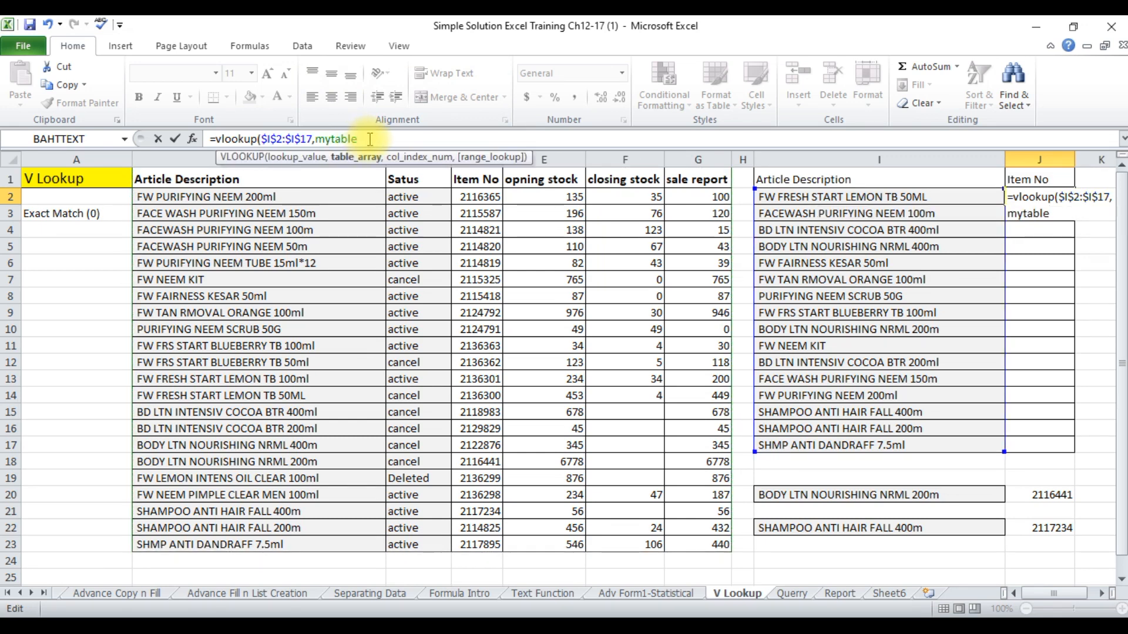
text(,)
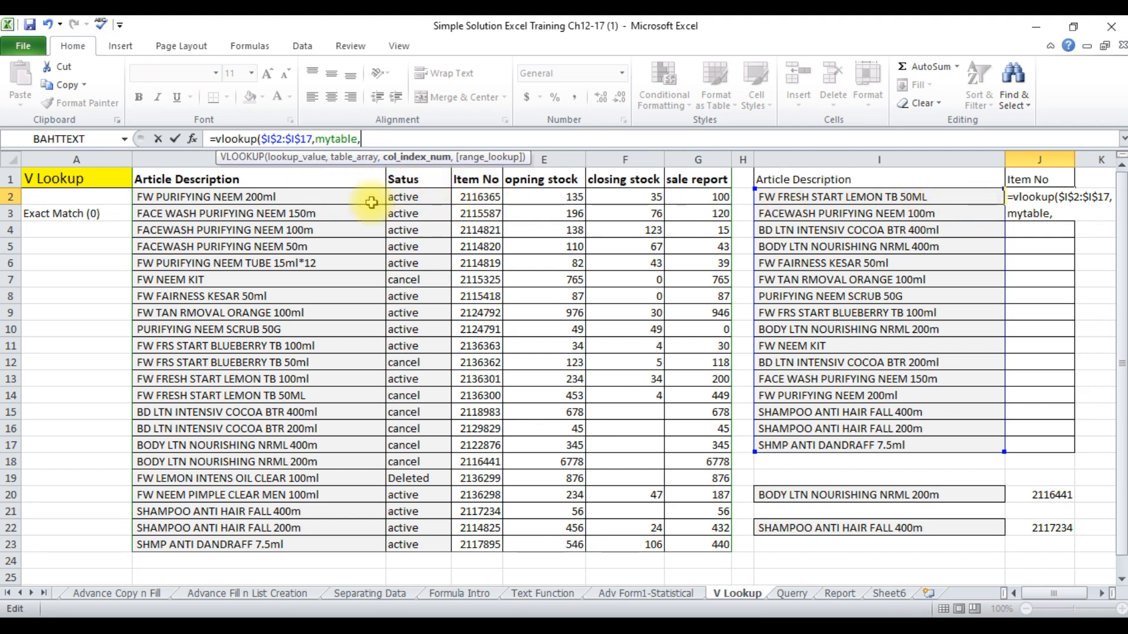
text(3)
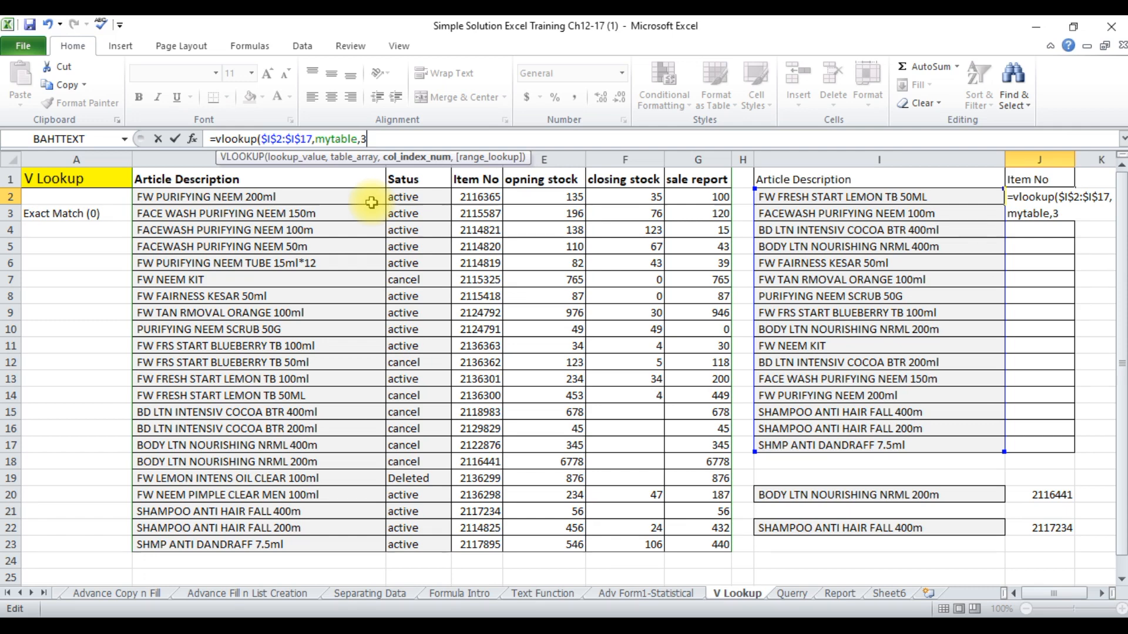
text(,)
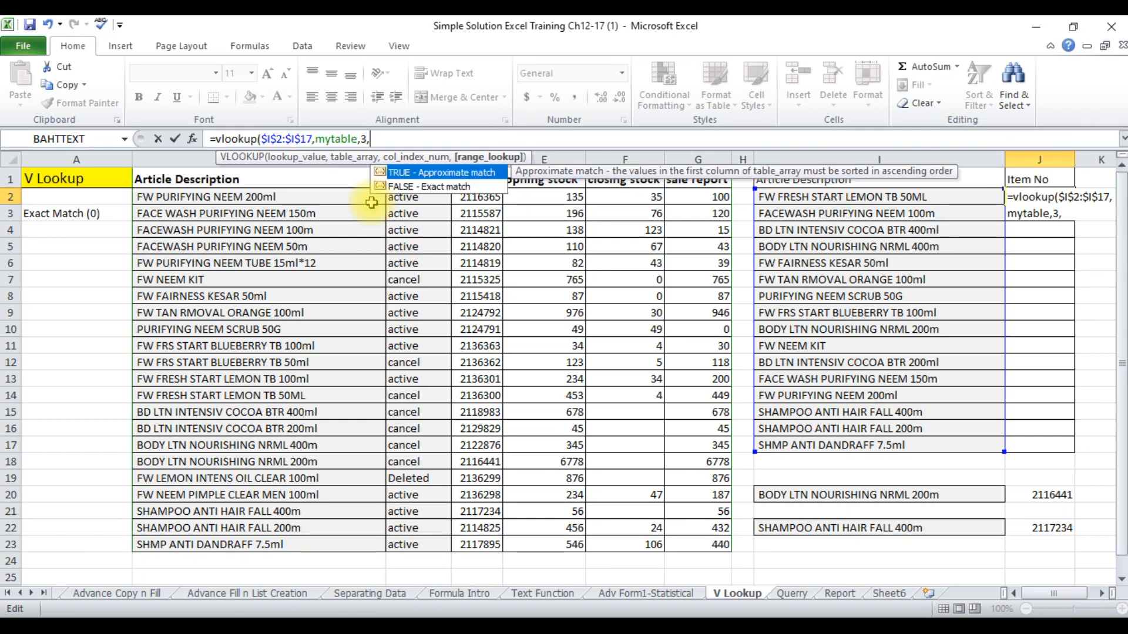
text(0))
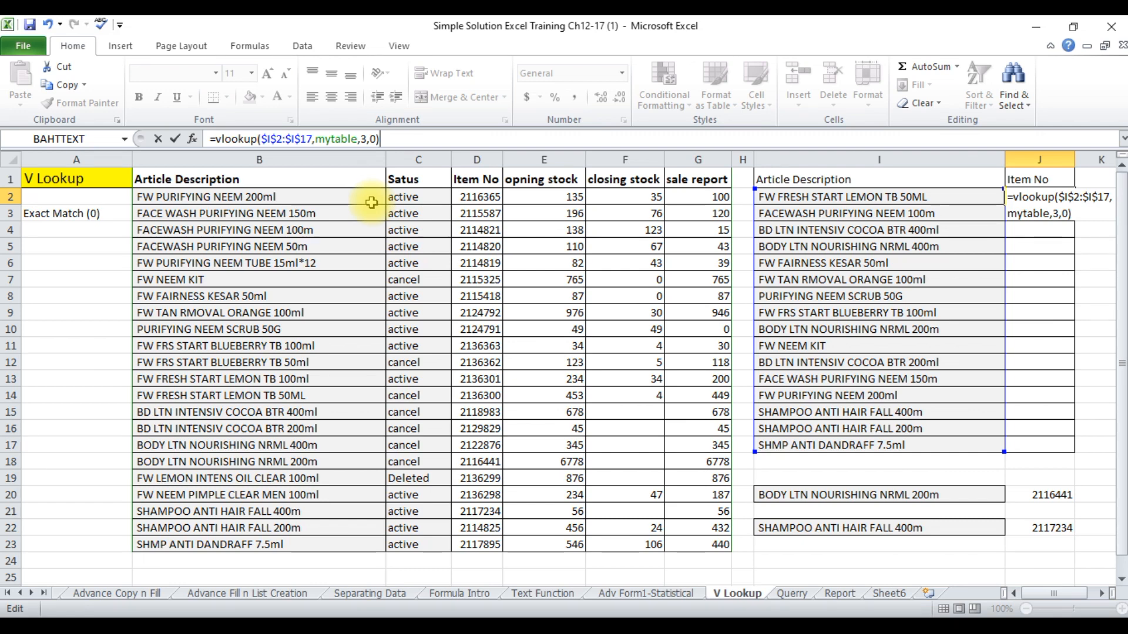
key(Return)
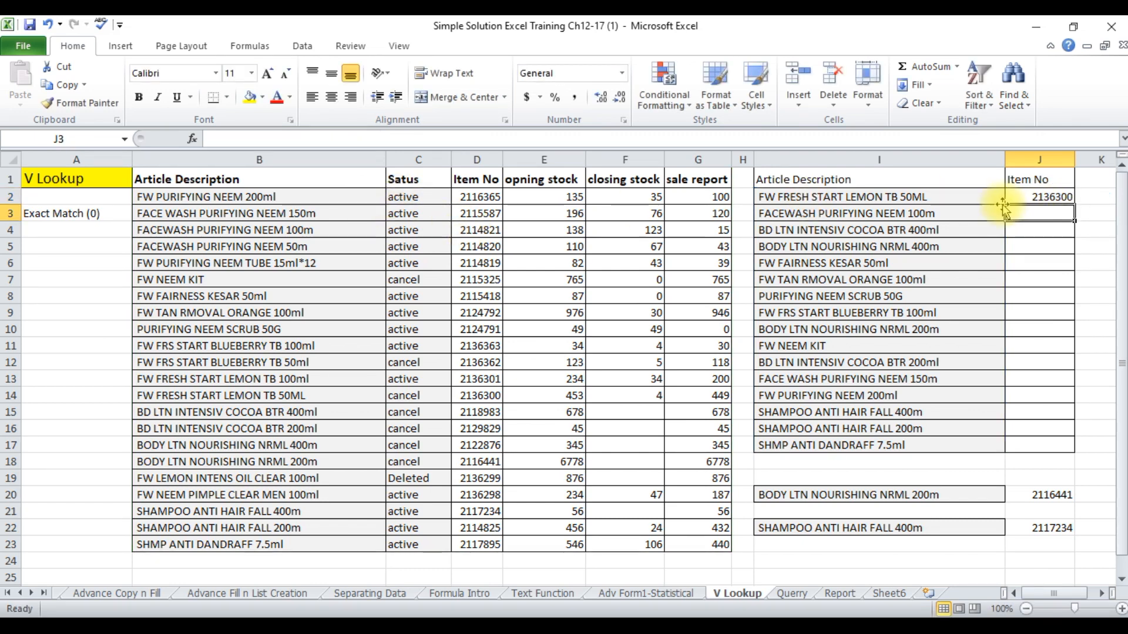
- Highlight the FW FRESH START LEMON TB 50ML record, B14:D14, with a yellow fill
click(924, 200)
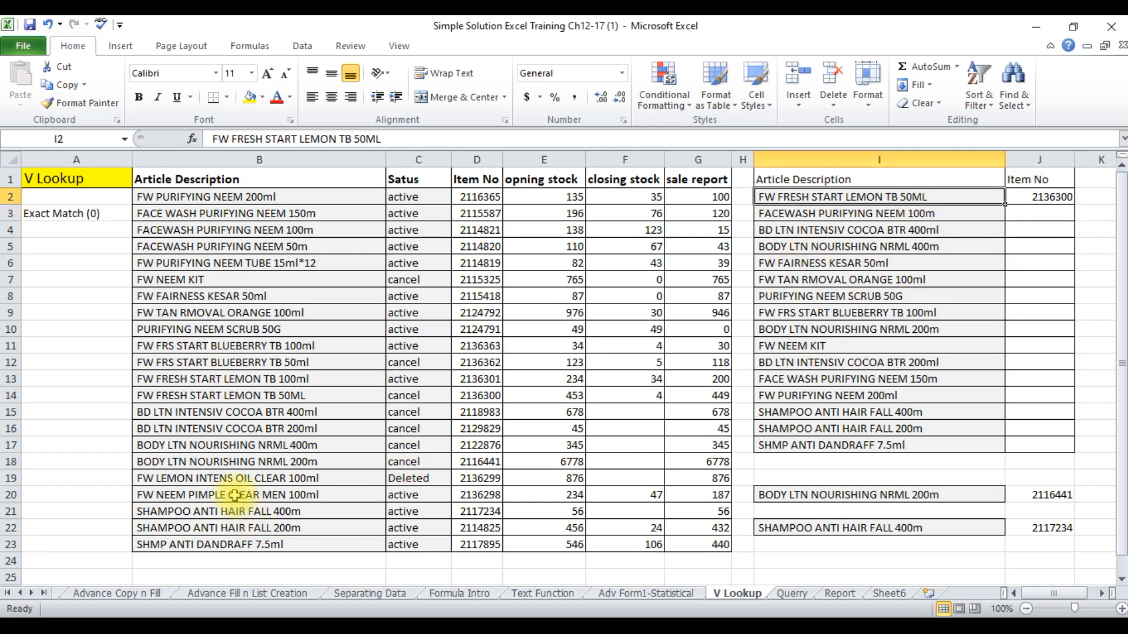
click(221, 362)
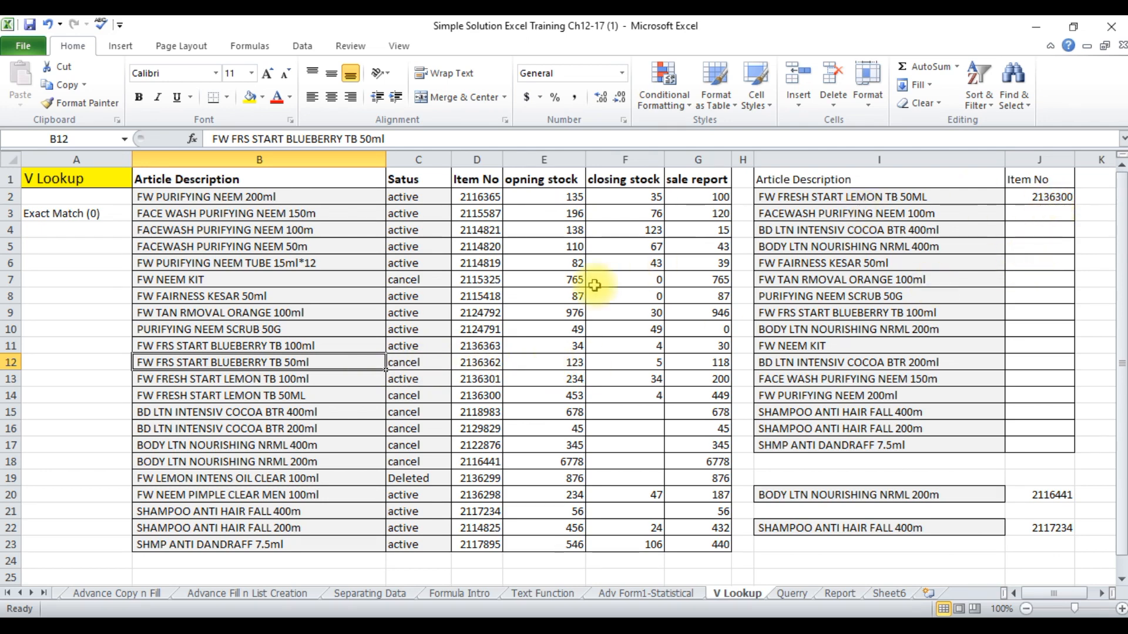
click(485, 395)
drag(310, 399, 479, 396)
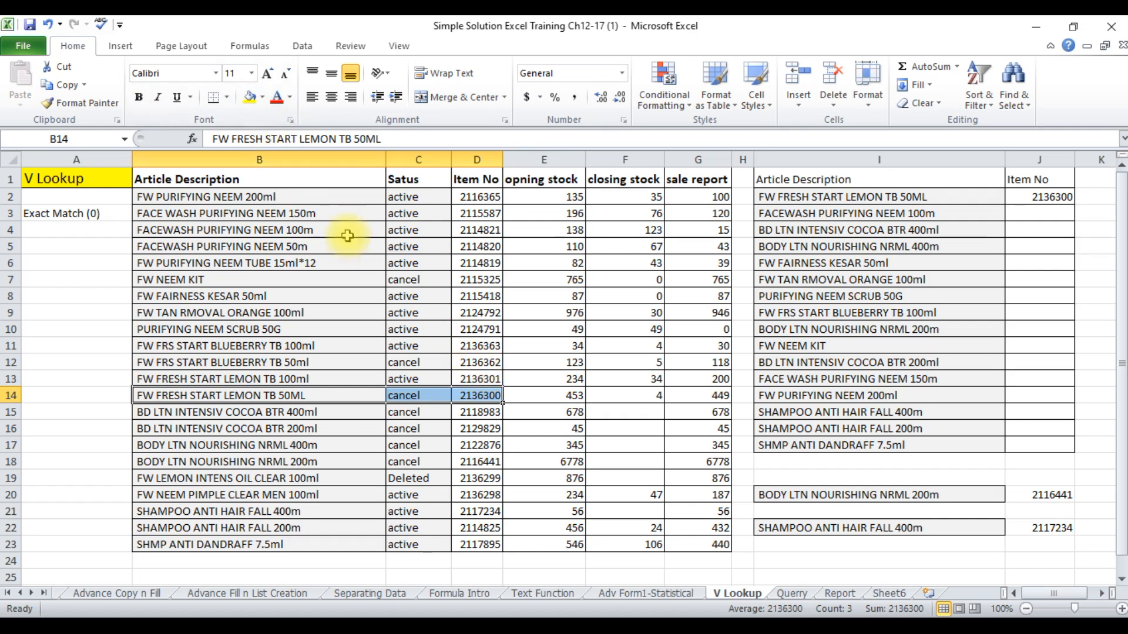
click(251, 98)
click(492, 479)
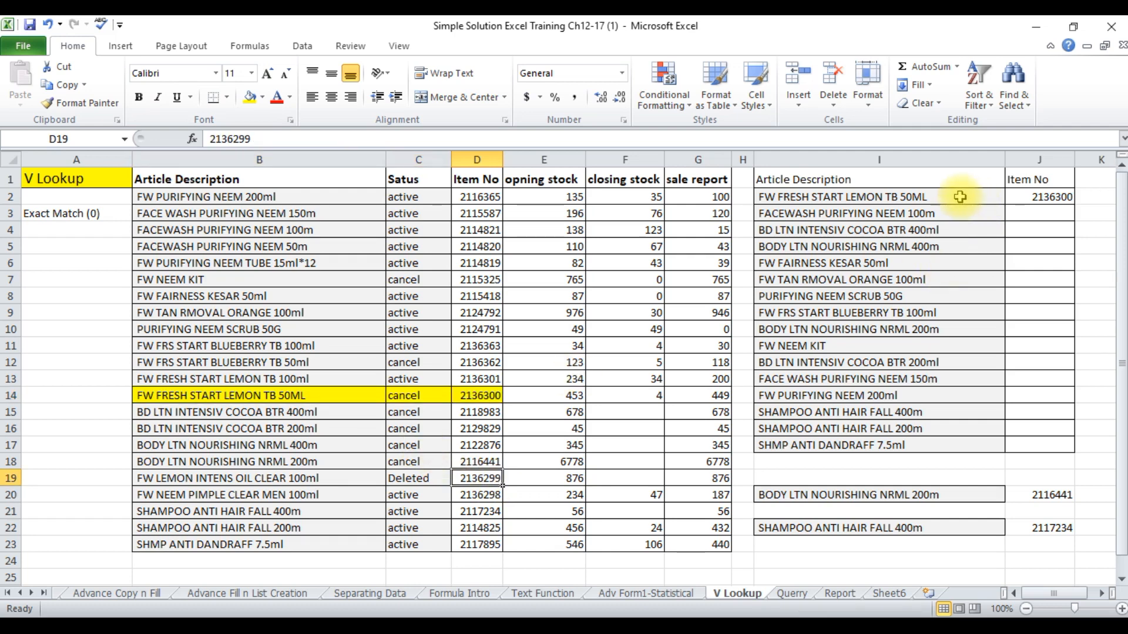
- Fill the J2 VLOOKUP formula with column index 3 down through J17
click(1025, 198)
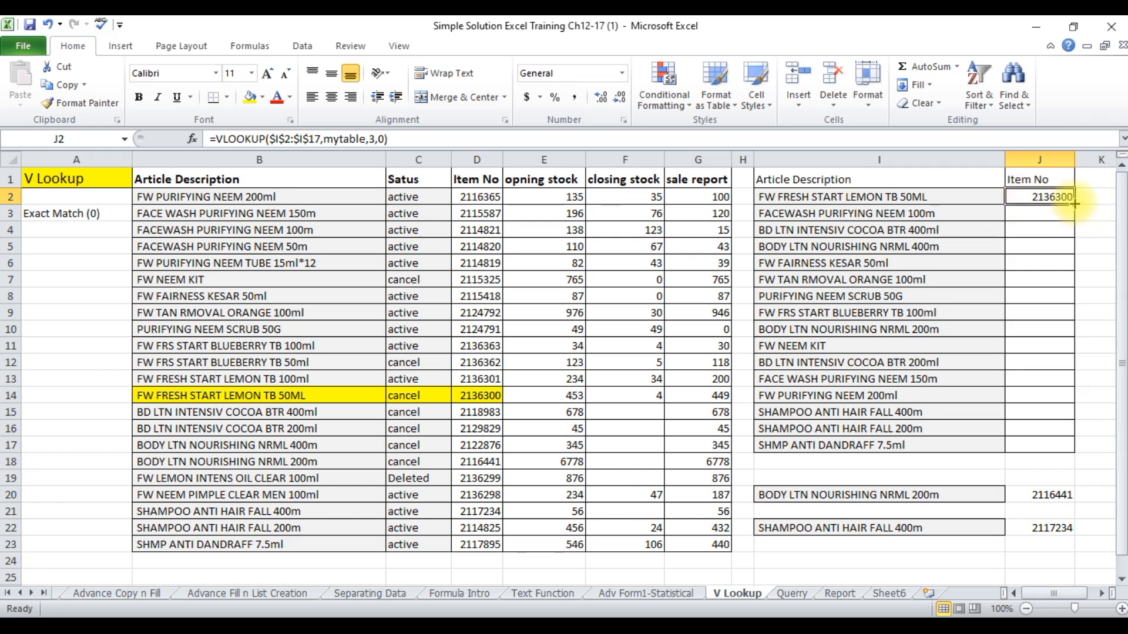
drag(1075, 204, 1070, 450)
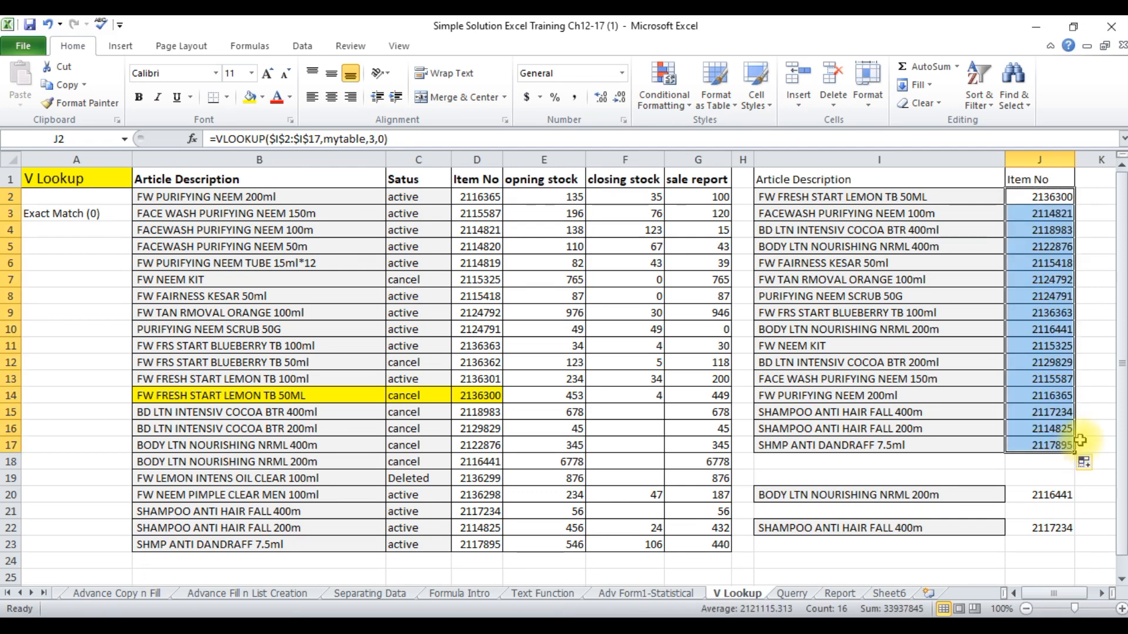
click(1008, 281)
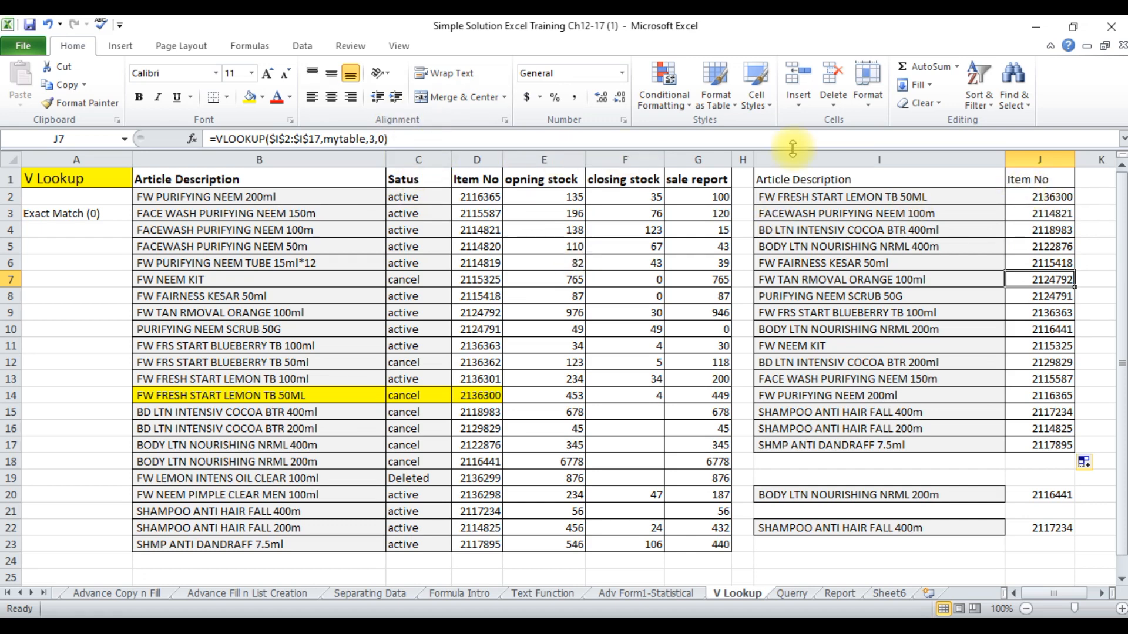
- Change the column index of the J2 VLOOKUP to 2 and fill the formula down through J17
click(1023, 198)
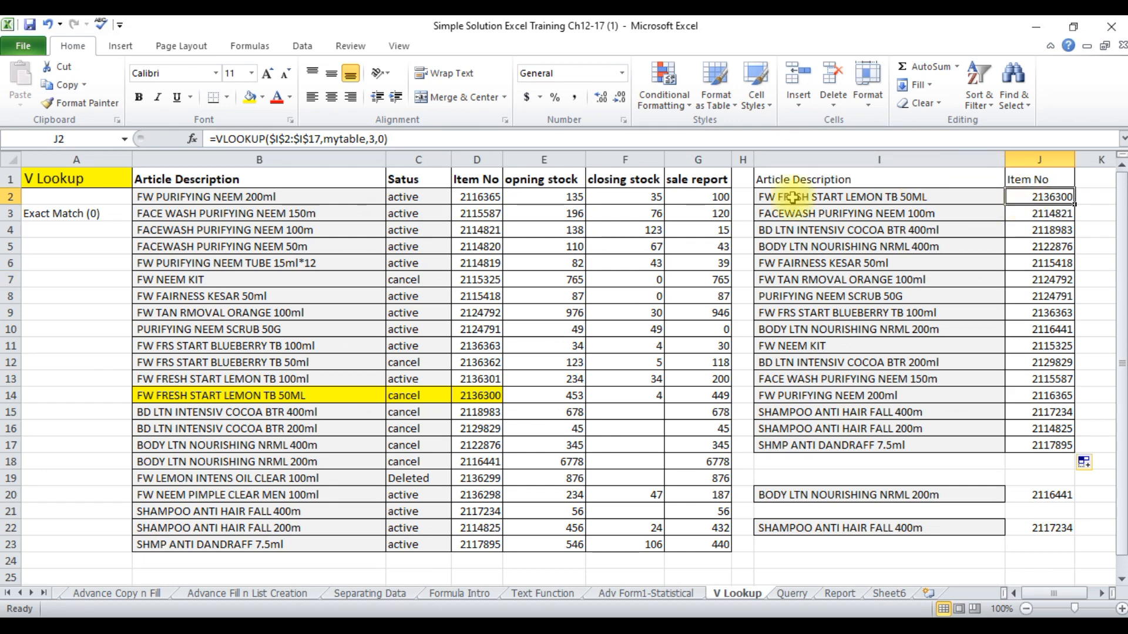
click(375, 139)
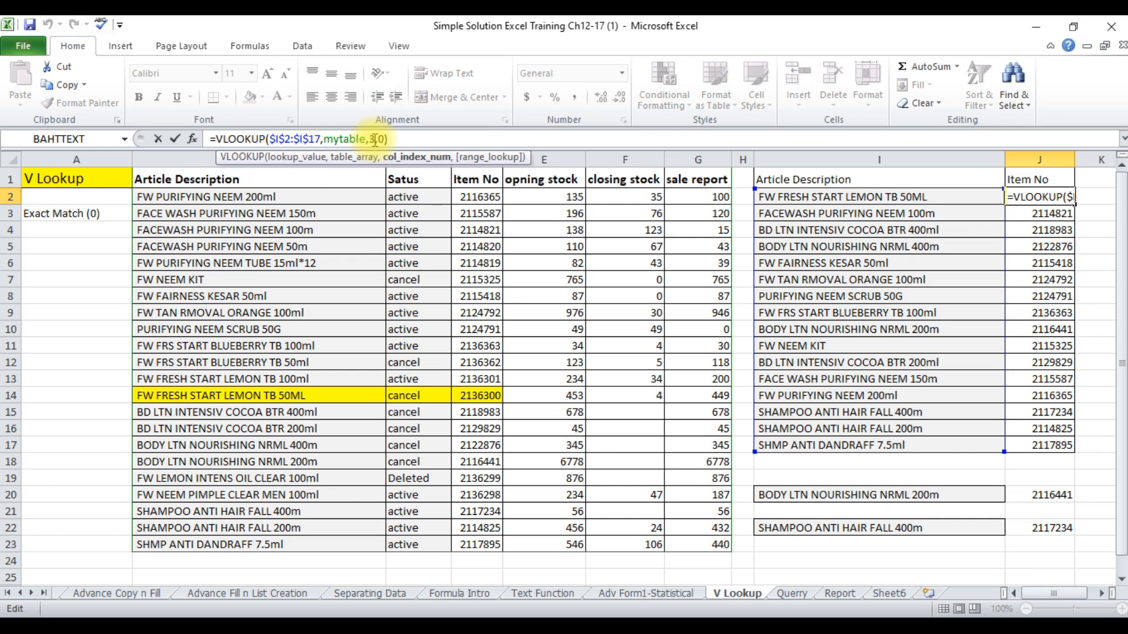
key(Return)
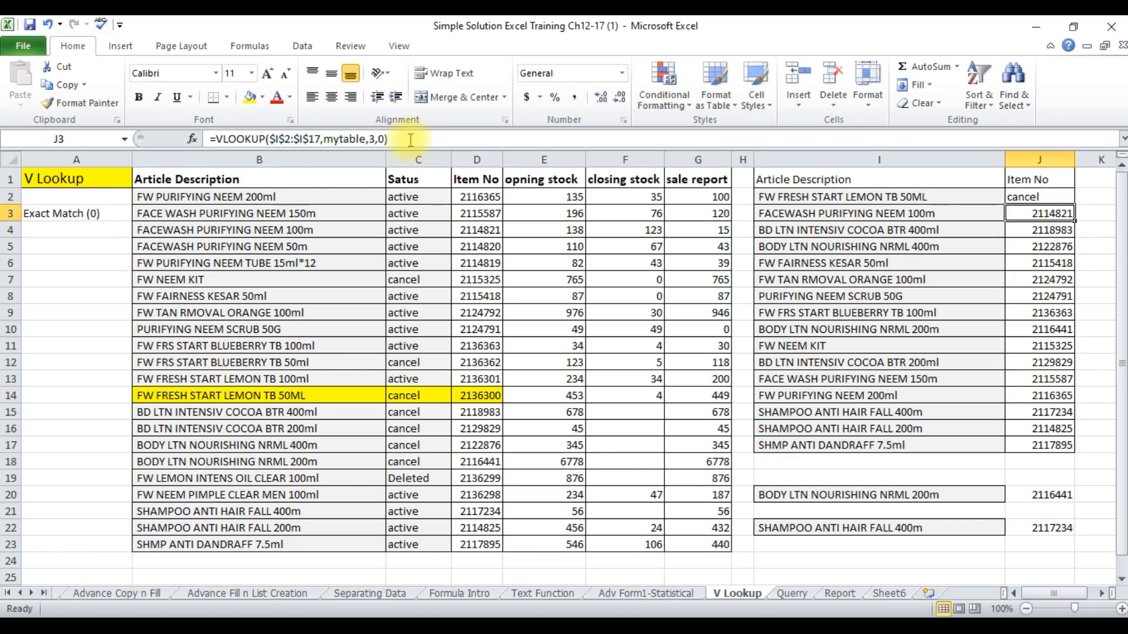
click(1037, 197)
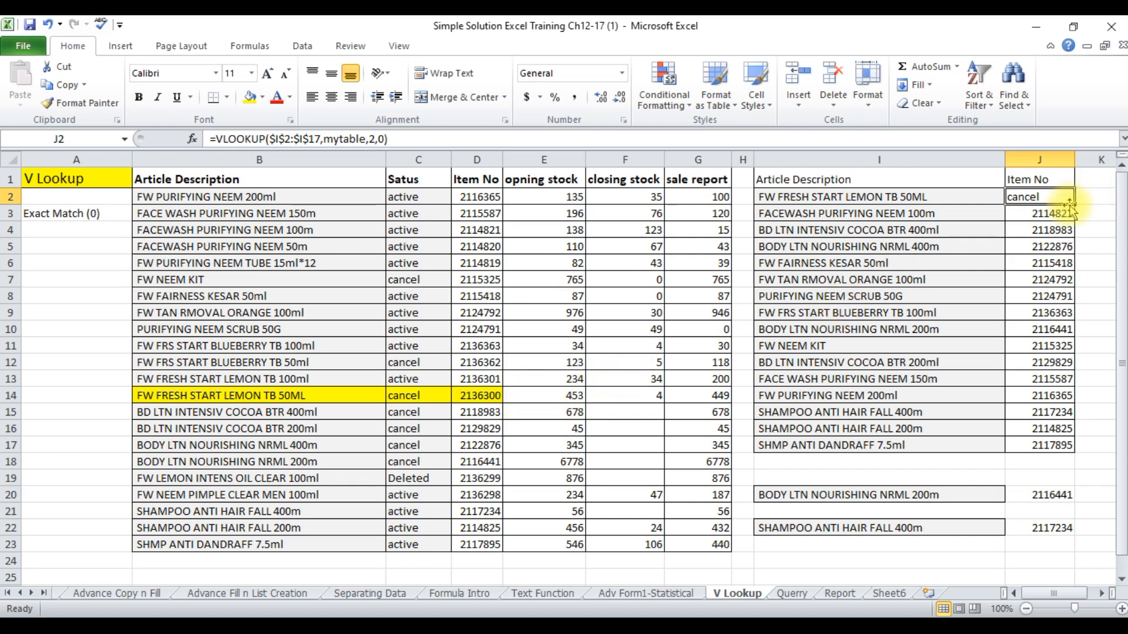
drag(1073, 205, 1066, 446)
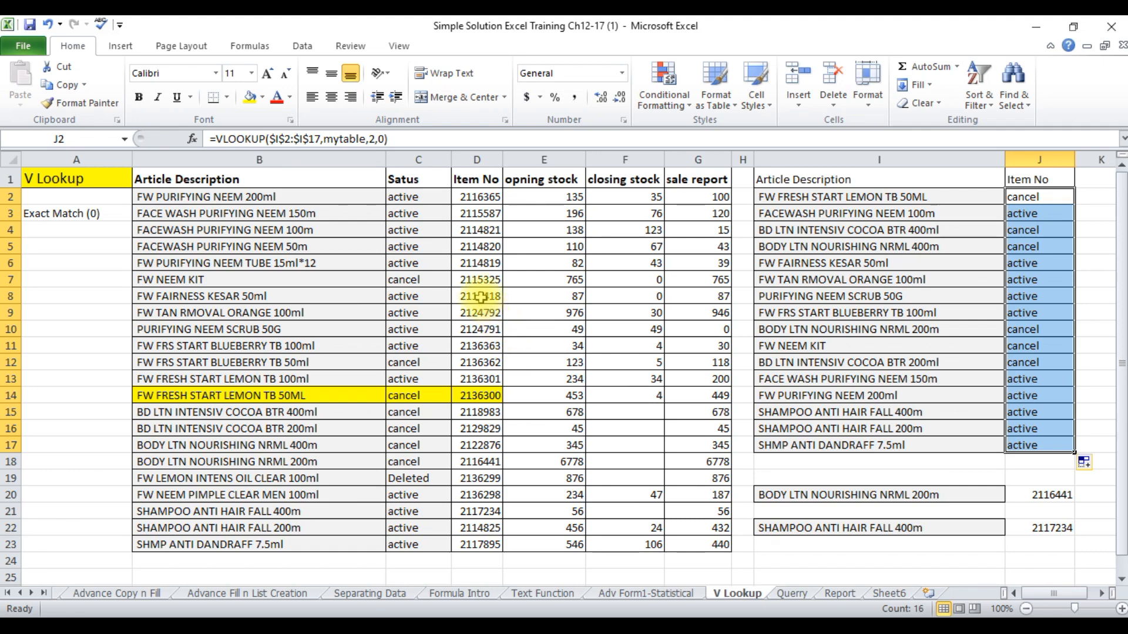
- Set the column index of the J2 VLOOKUP to 6 to return the sale report figure
click(375, 138)
key(BackSpace)
text(2)
key(Return)
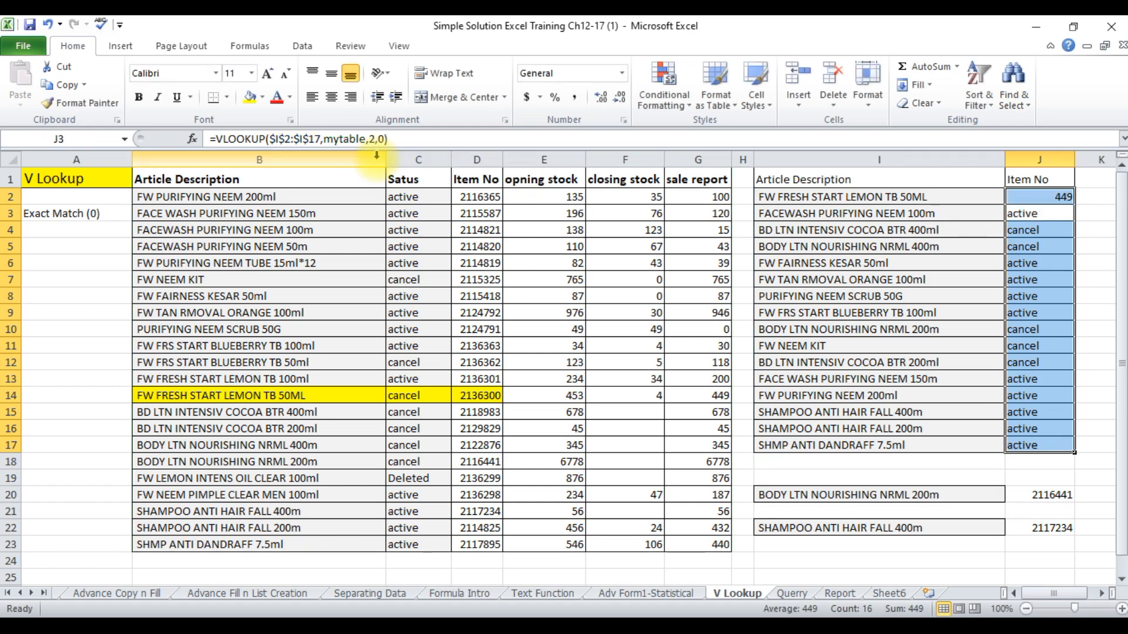
click(1022, 200)
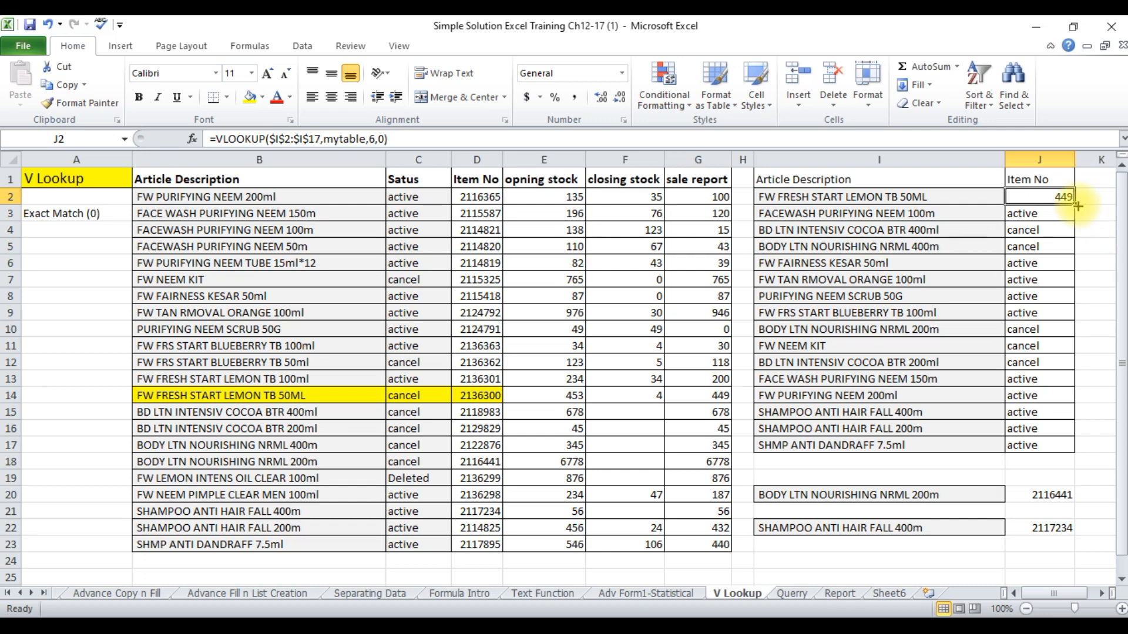
- Fill the J2 VLOOKUP formula with column index 6 down through J17
drag(1074, 205, 1068, 447)
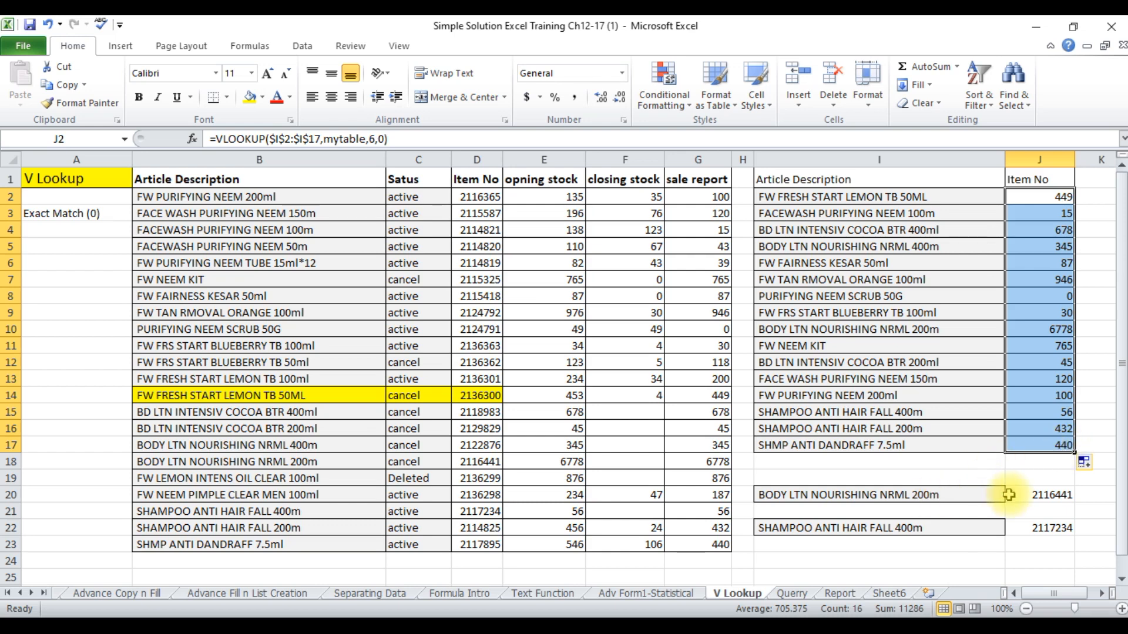
- Enter =VLOOKUP(I20,mytable,3,0) in J20 to return the item number for the article in I20
click(1040, 495)
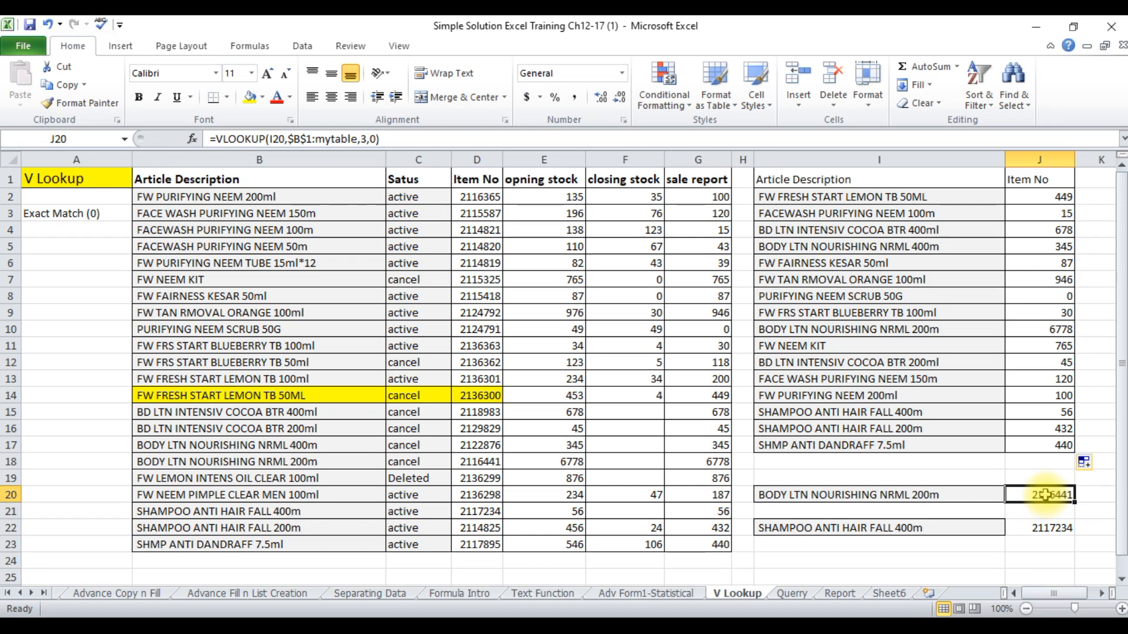
text(=)
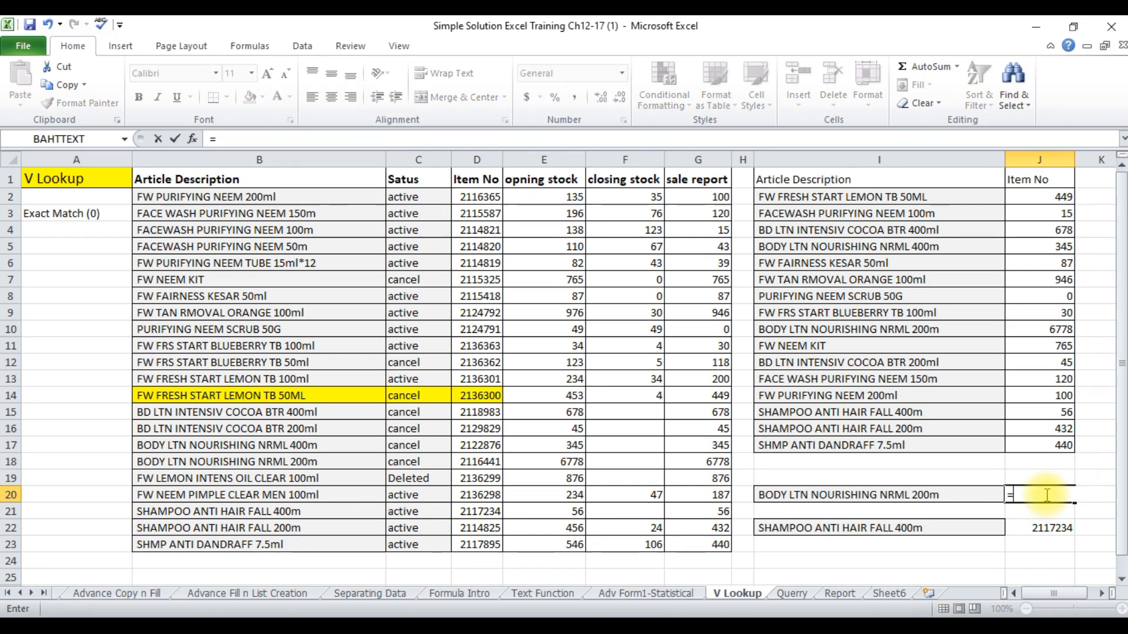
text(v)
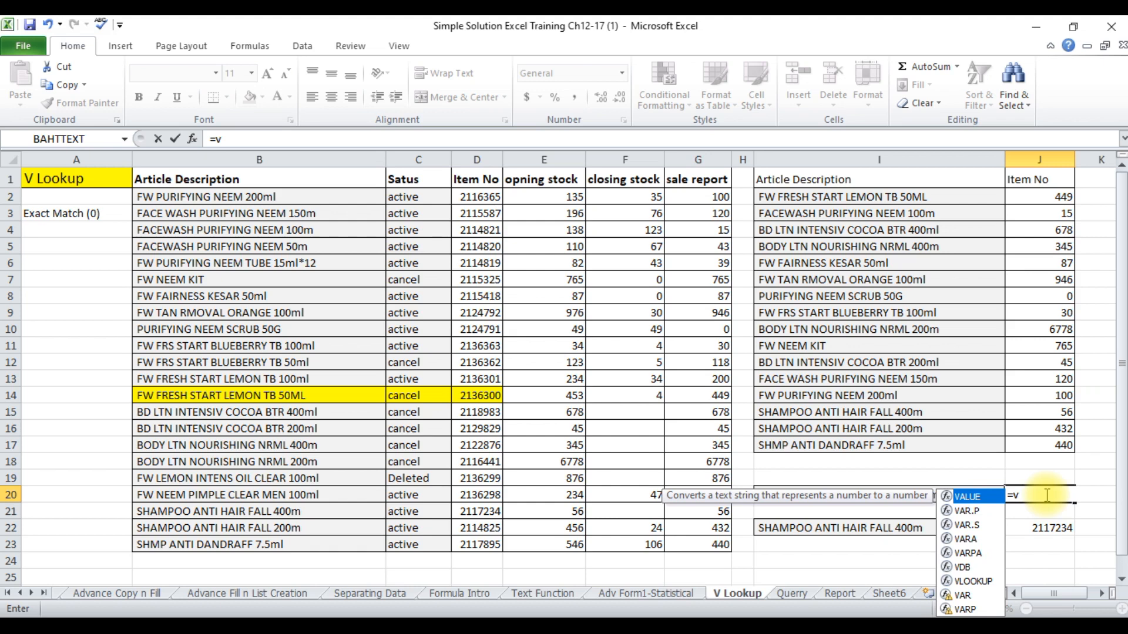
text(lo)
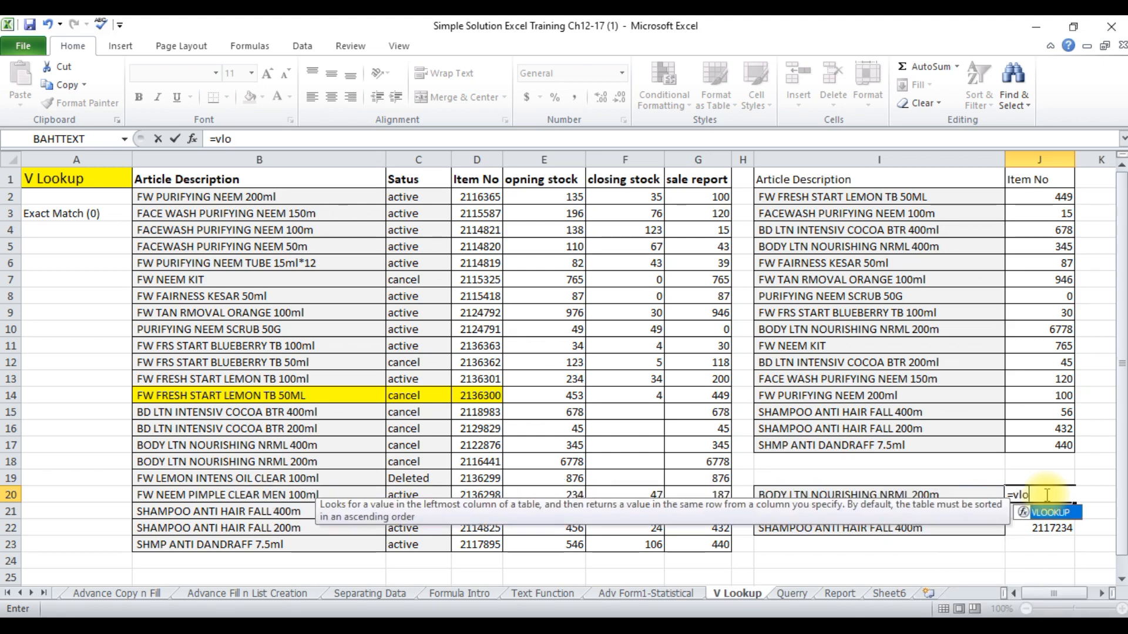
text(okup()
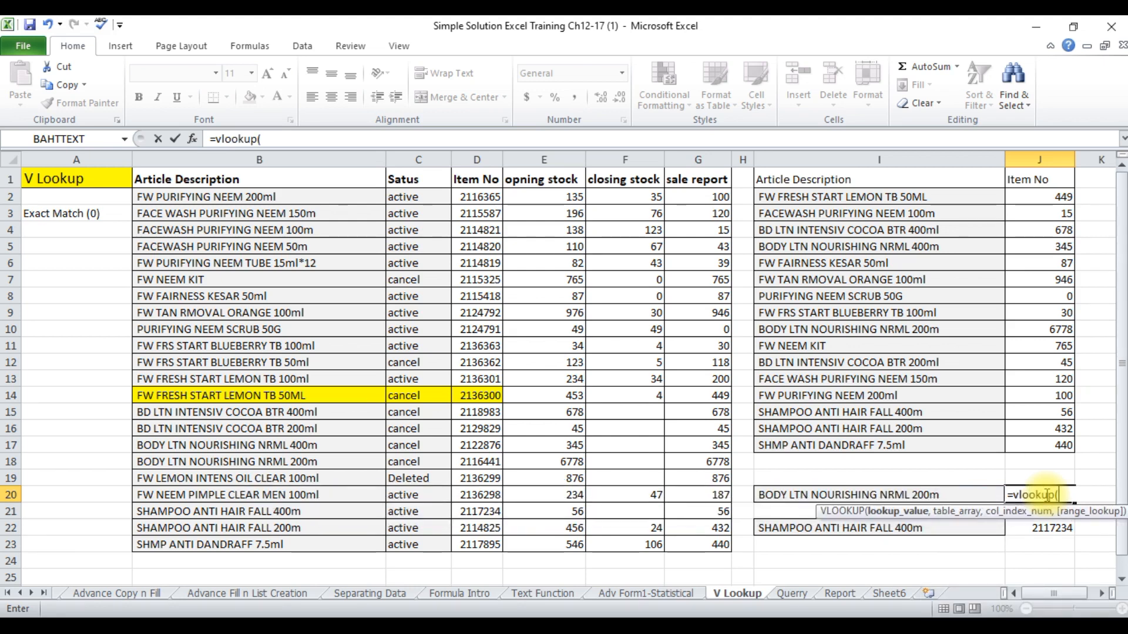
click(837, 492)
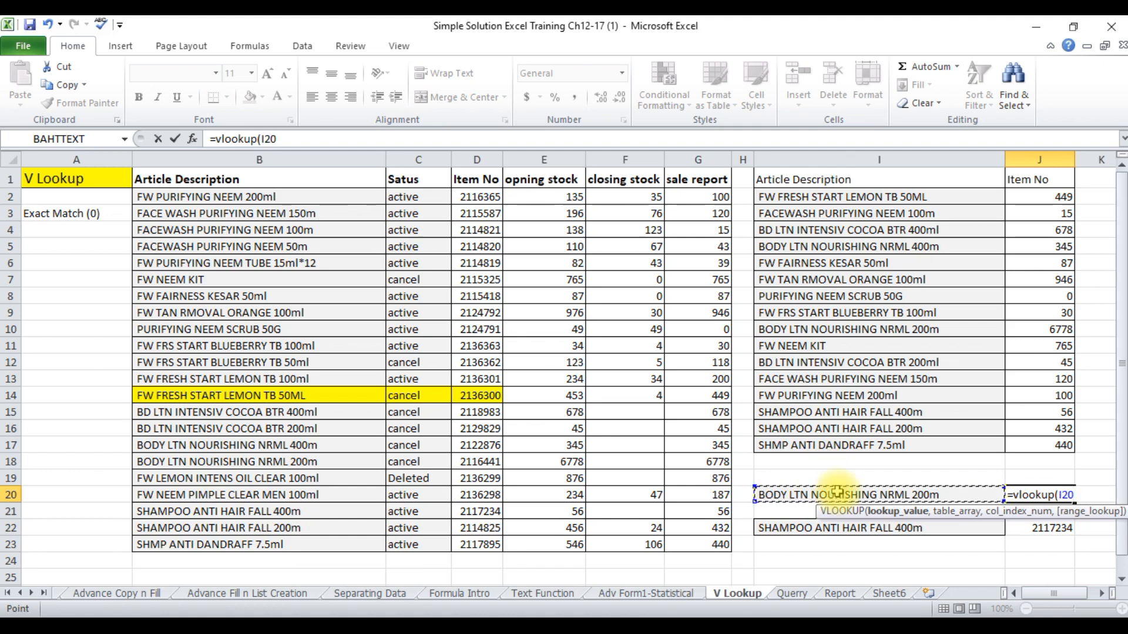
text(,)
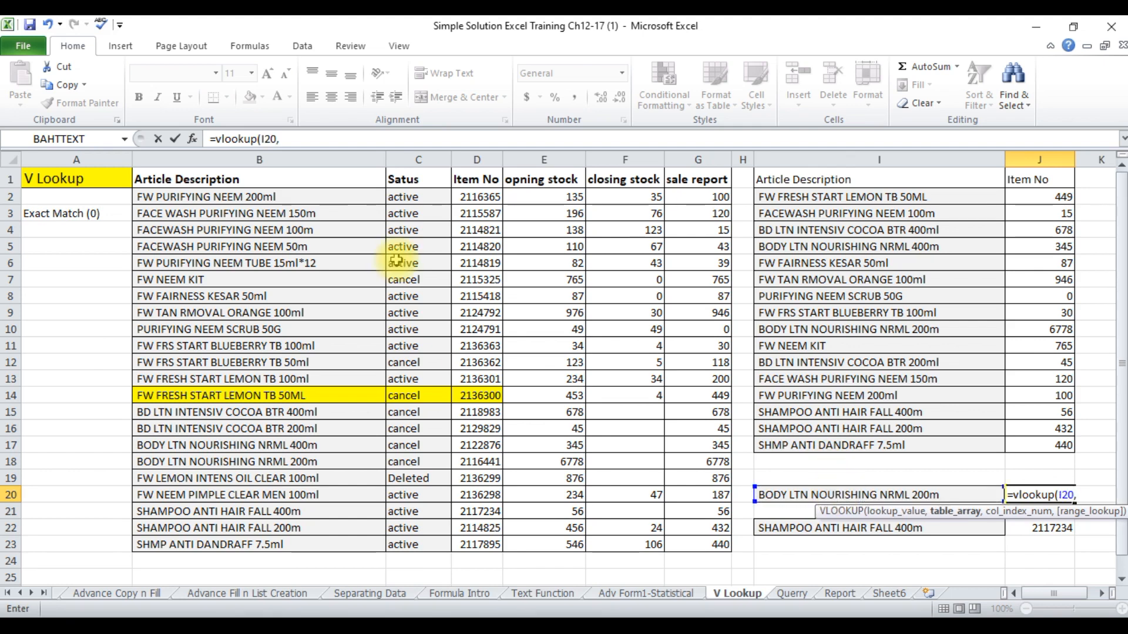
drag(211, 179, 685, 543)
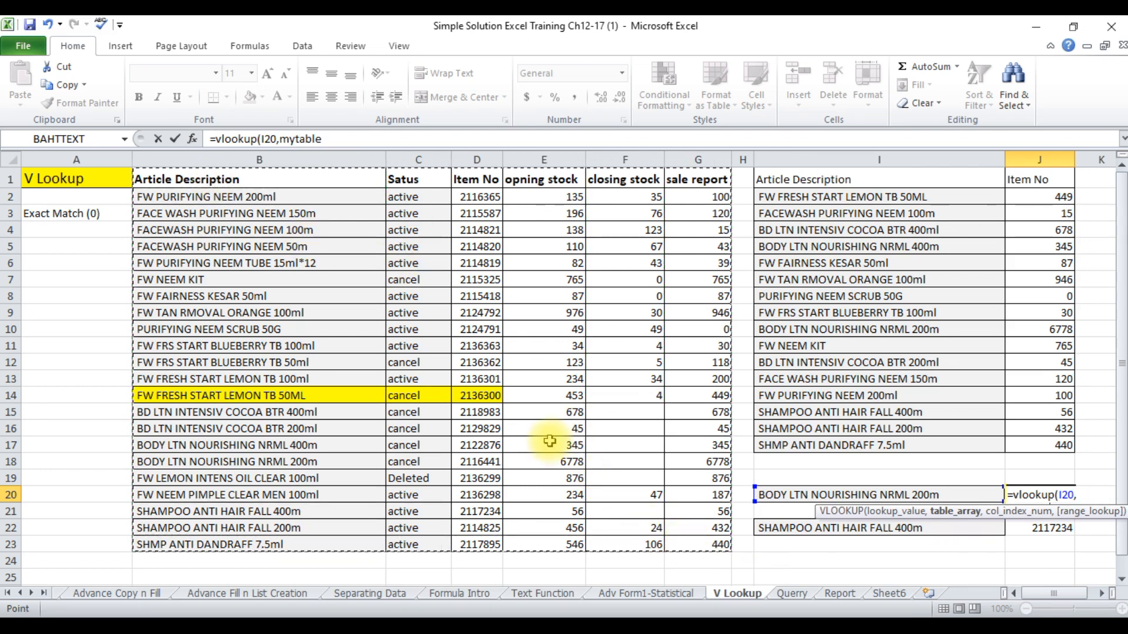
click(353, 140)
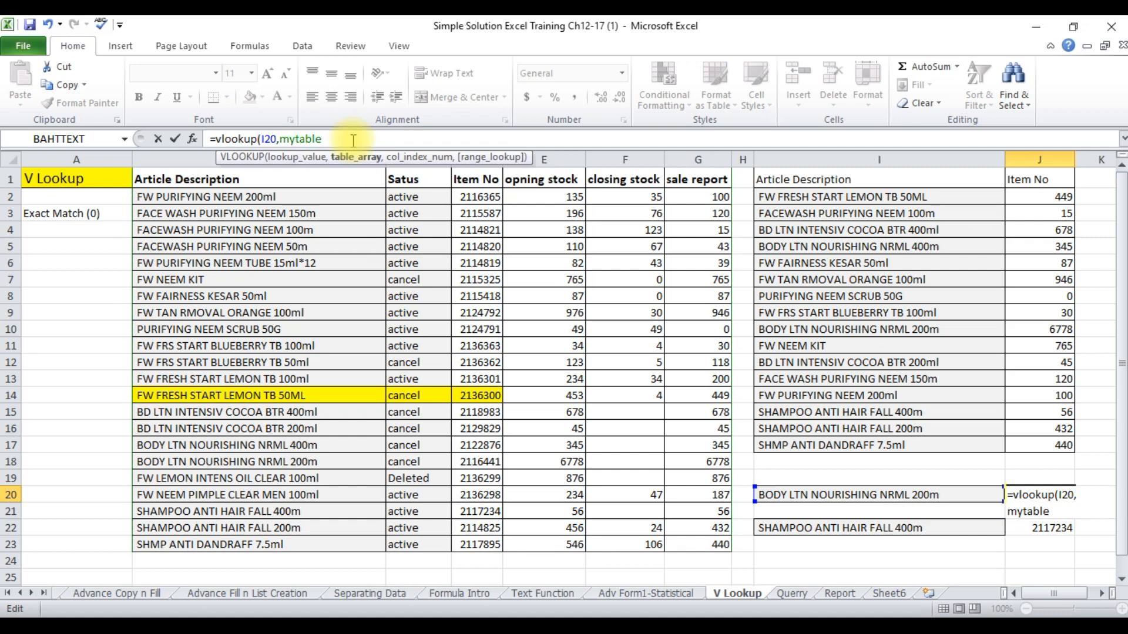
text(,3)
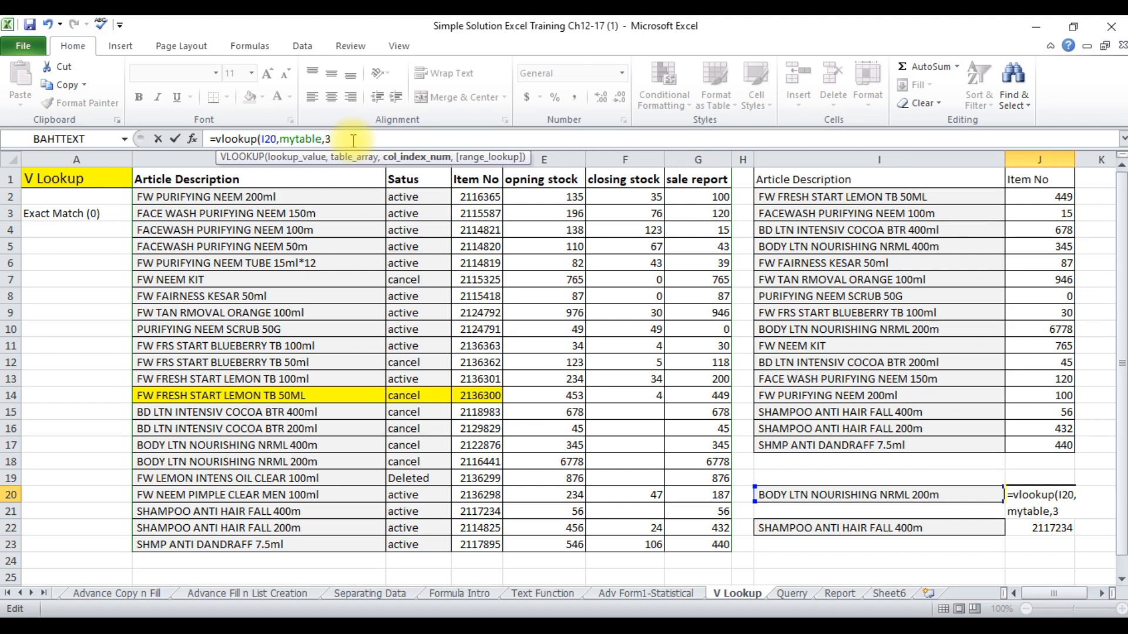
text(,0))
key(Return)
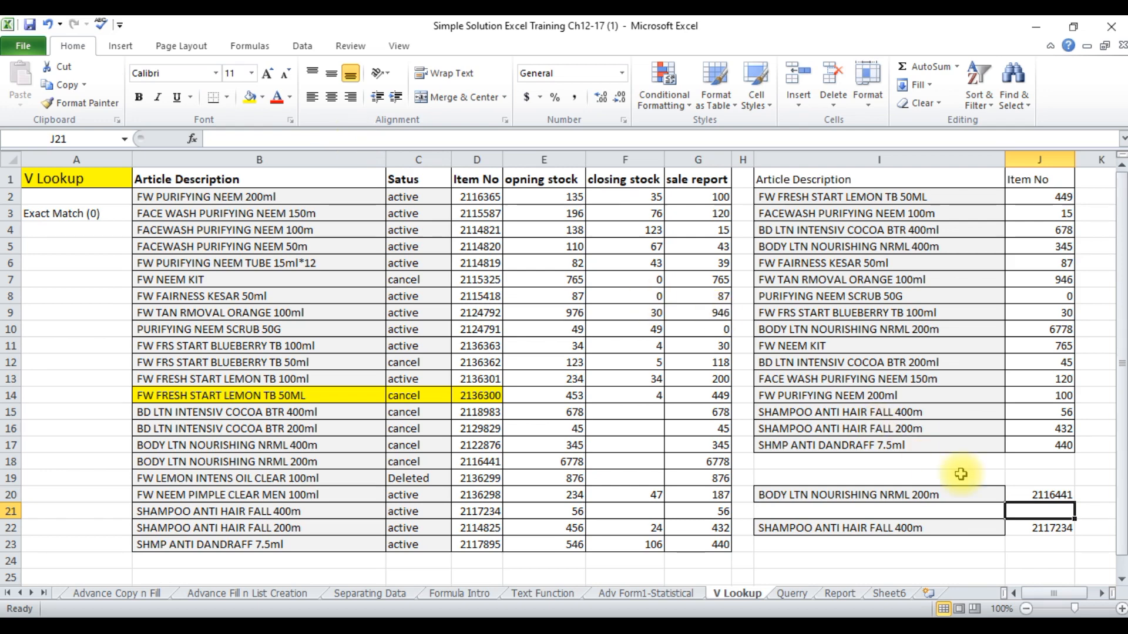
- Highlight the FW LEMON INTENS OIL CLEAR 100ml record, B19:D19, with a yellow fill
click(978, 492)
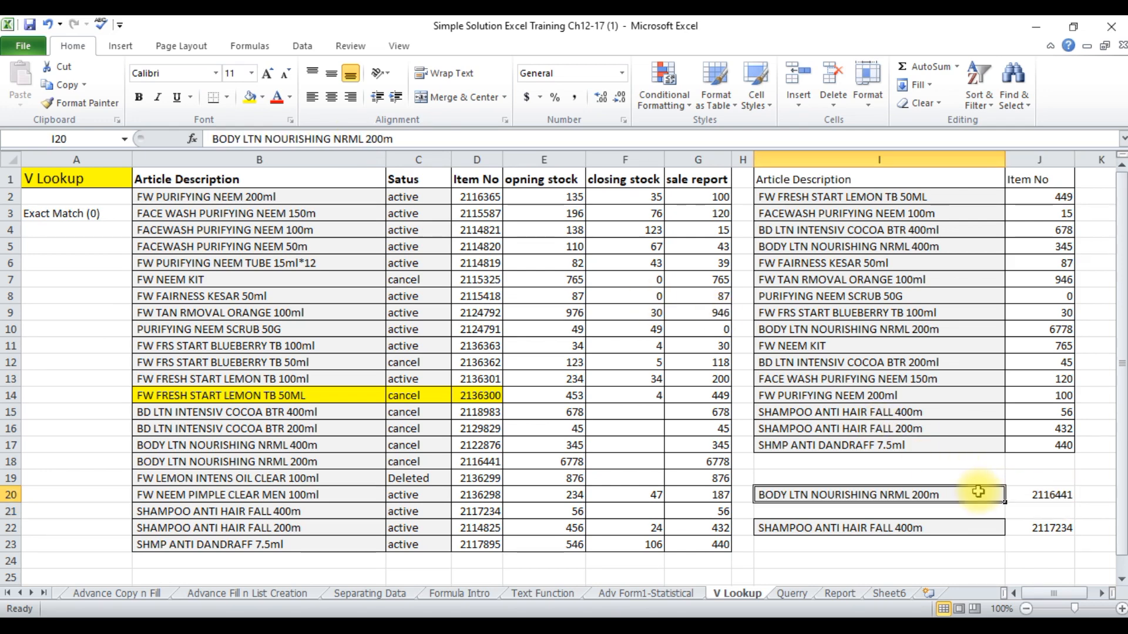
click(203, 482)
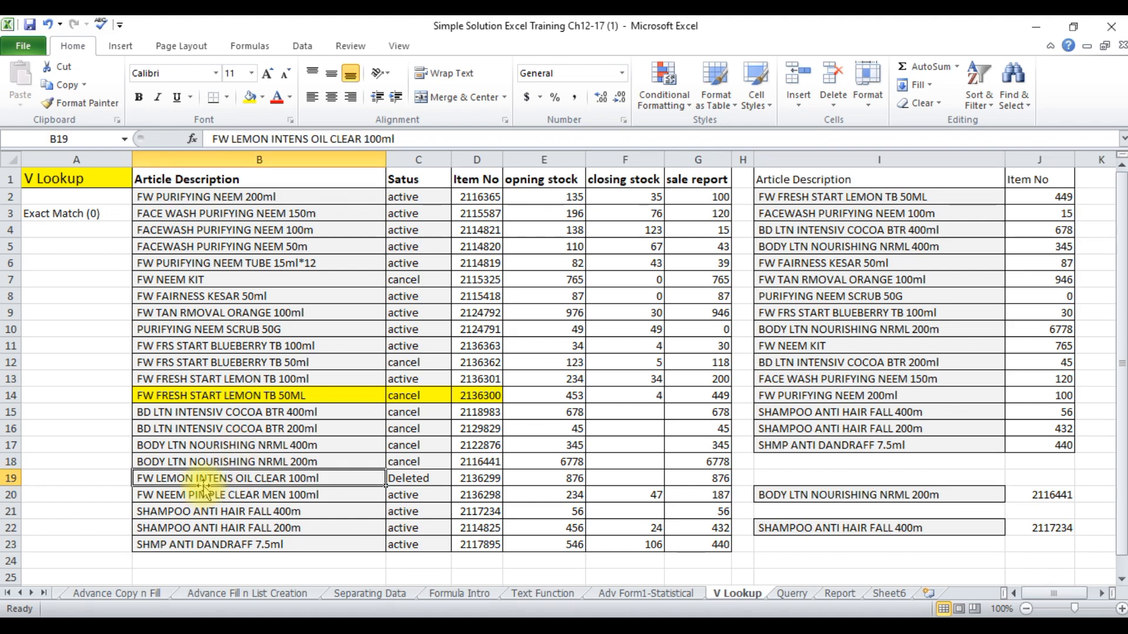
drag(203, 482, 480, 480)
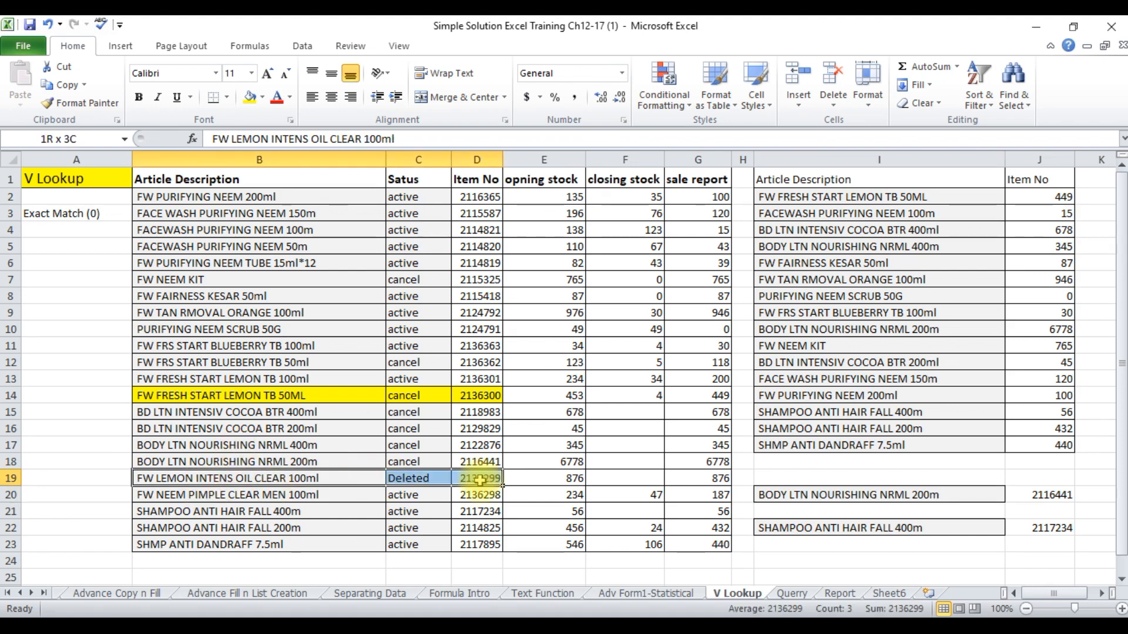
click(250, 97)
- Copy FW LEMON INTENS OIL CLEAR 100ml from B19 into the lookup cell I20
click(186, 477)
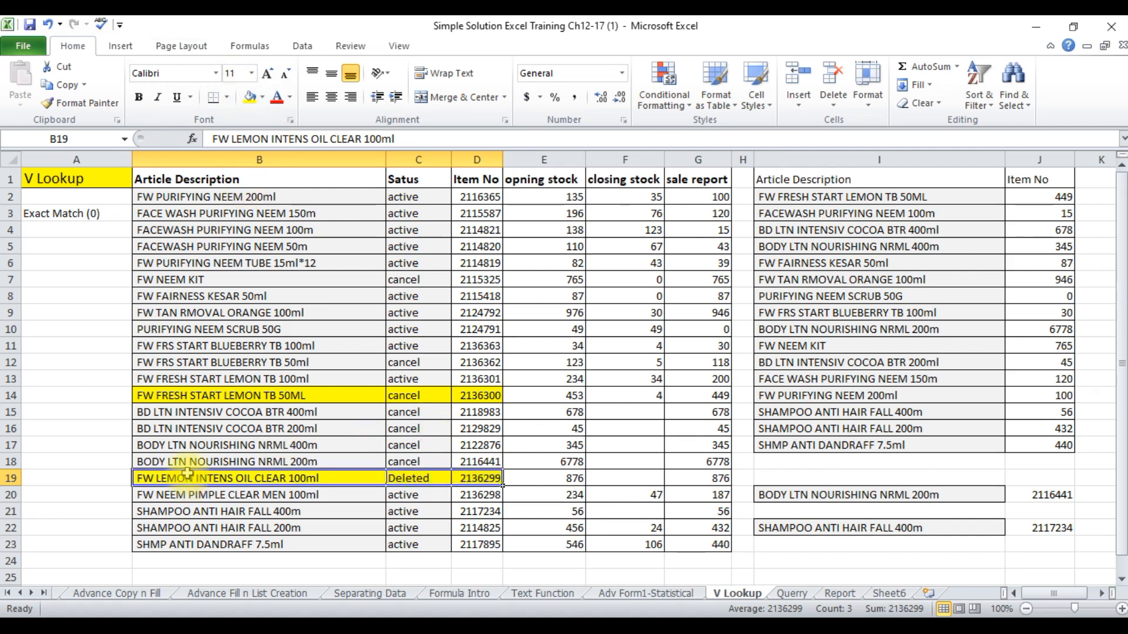
key(ctrl+c)
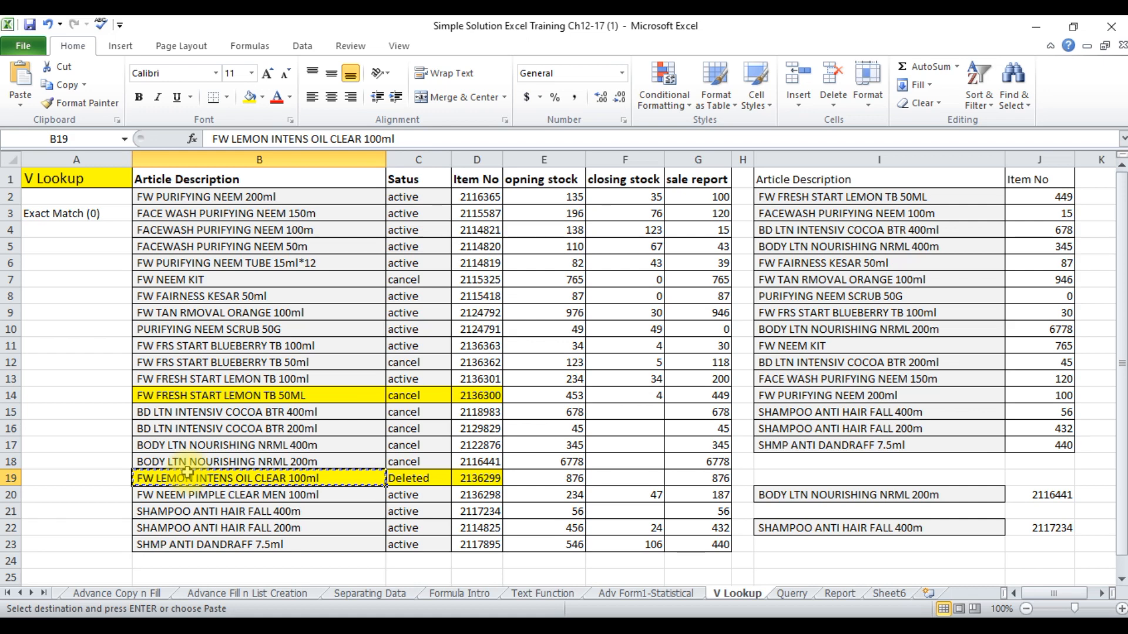
click(836, 497)
key(ctrl+v)
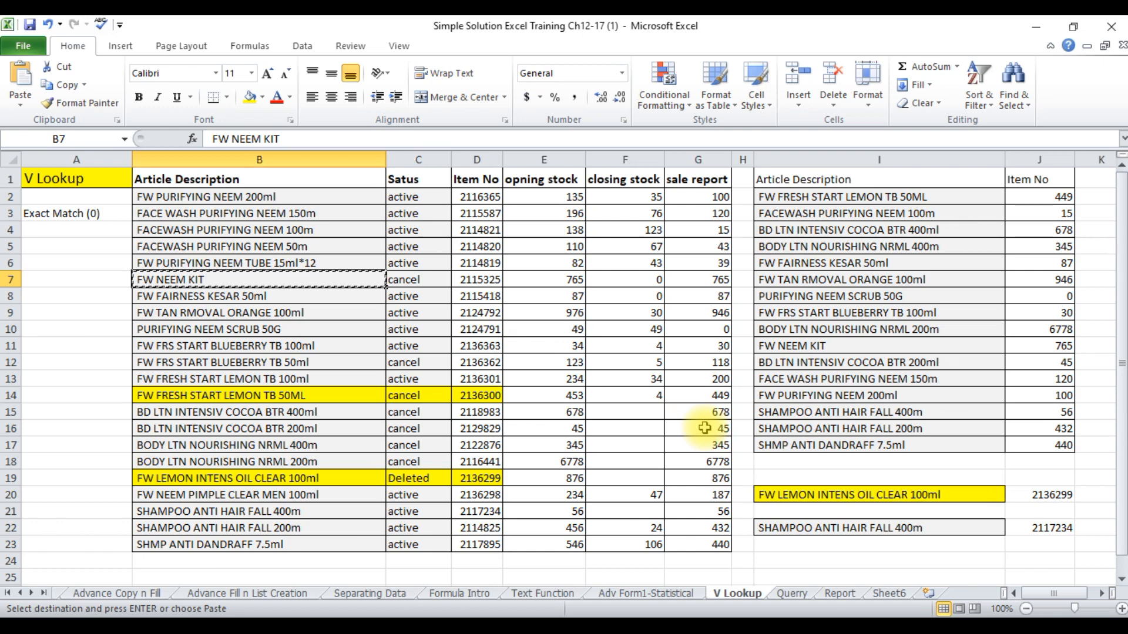
- Paste FW NEEM KIT, copied from B7, into the lookup cell I20 and check the J20 lookup formula
click(881, 495)
key(ctrl+v)
click(1057, 495)
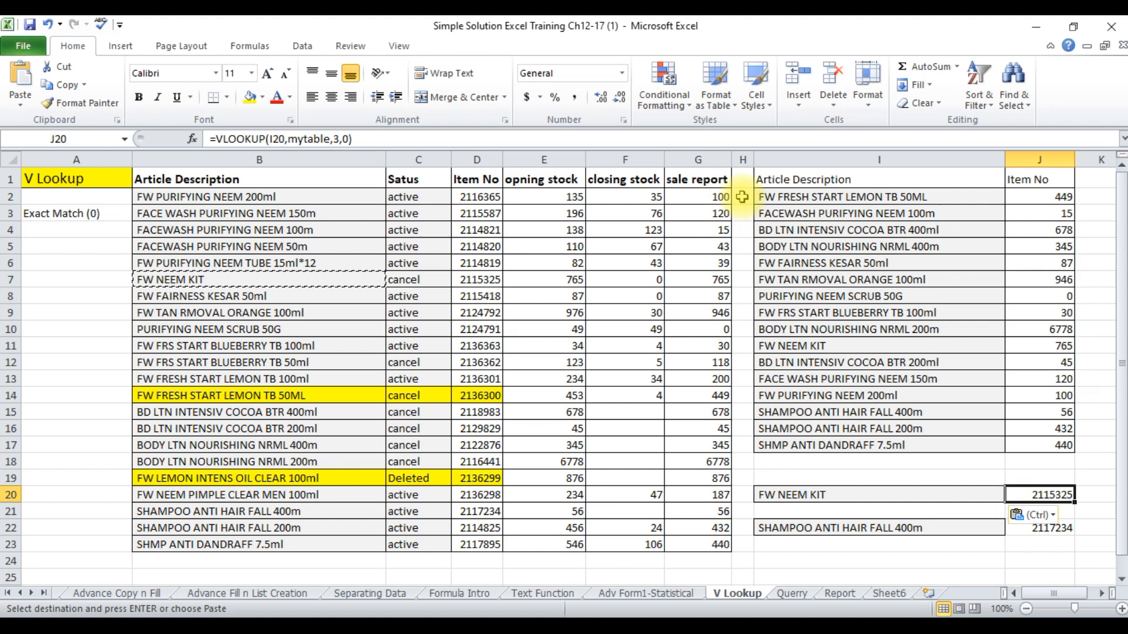
click(860, 491)
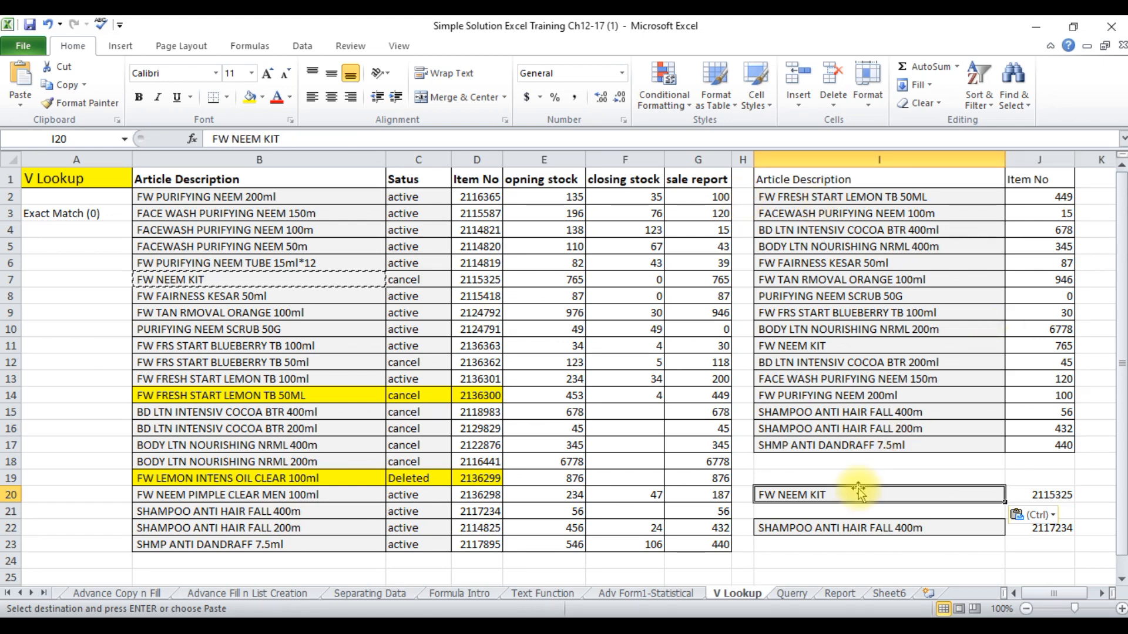
click(1034, 494)
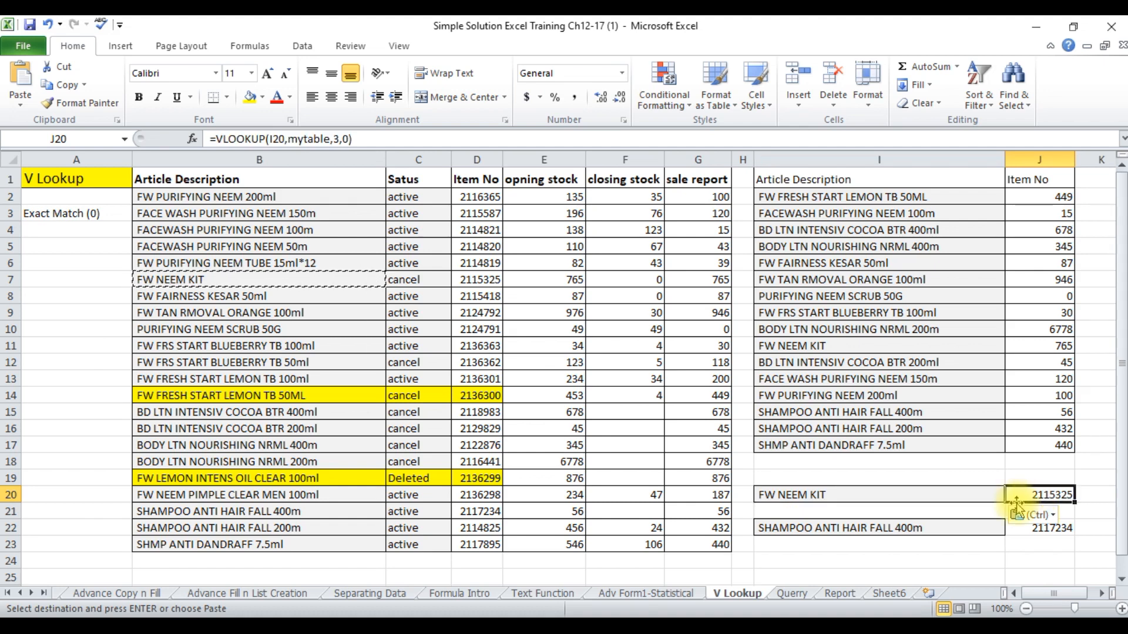
- Test the drop-down list in I22 by choosing FW PURIFYING NEEM 200ml, followed by SHAMPOO ANTI HAIR FALL 200m
click(960, 524)
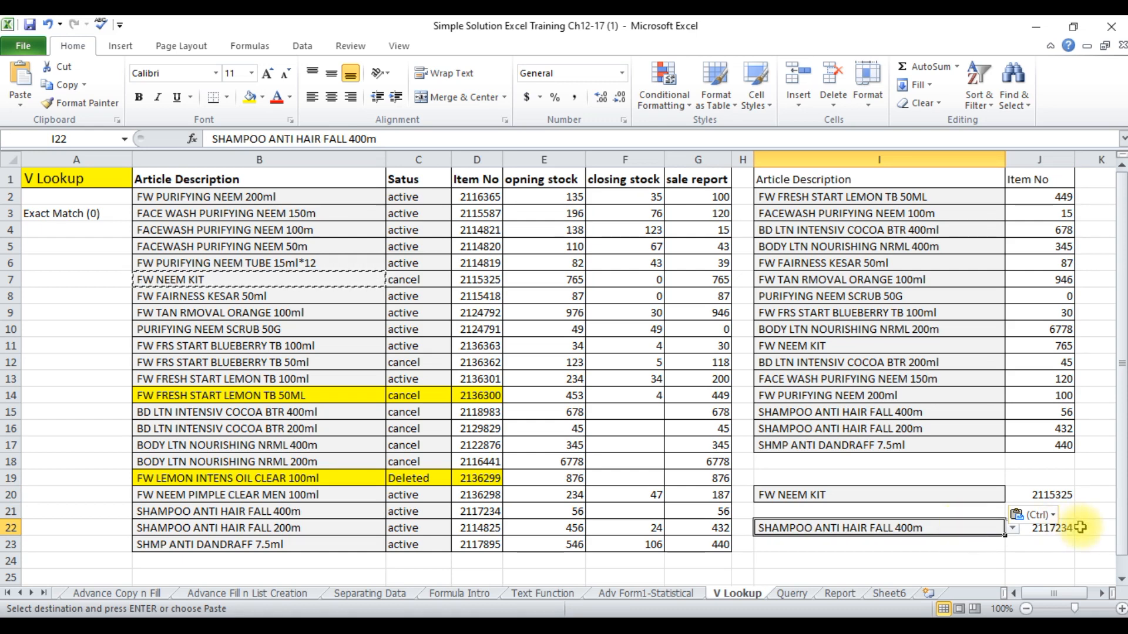
click(1064, 528)
click(994, 522)
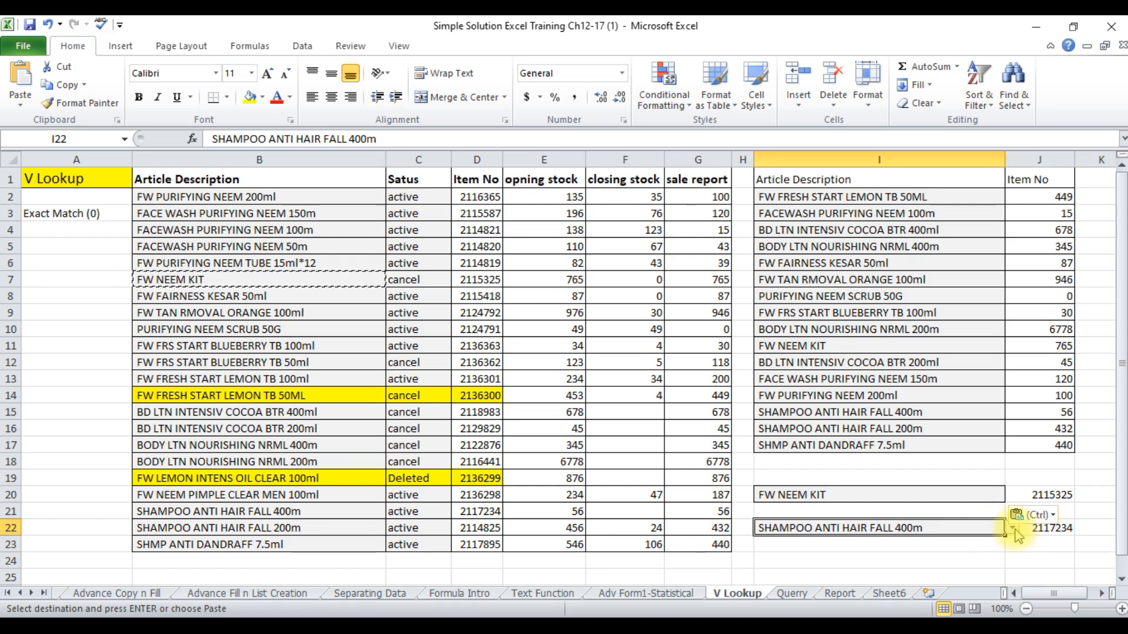
click(1013, 528)
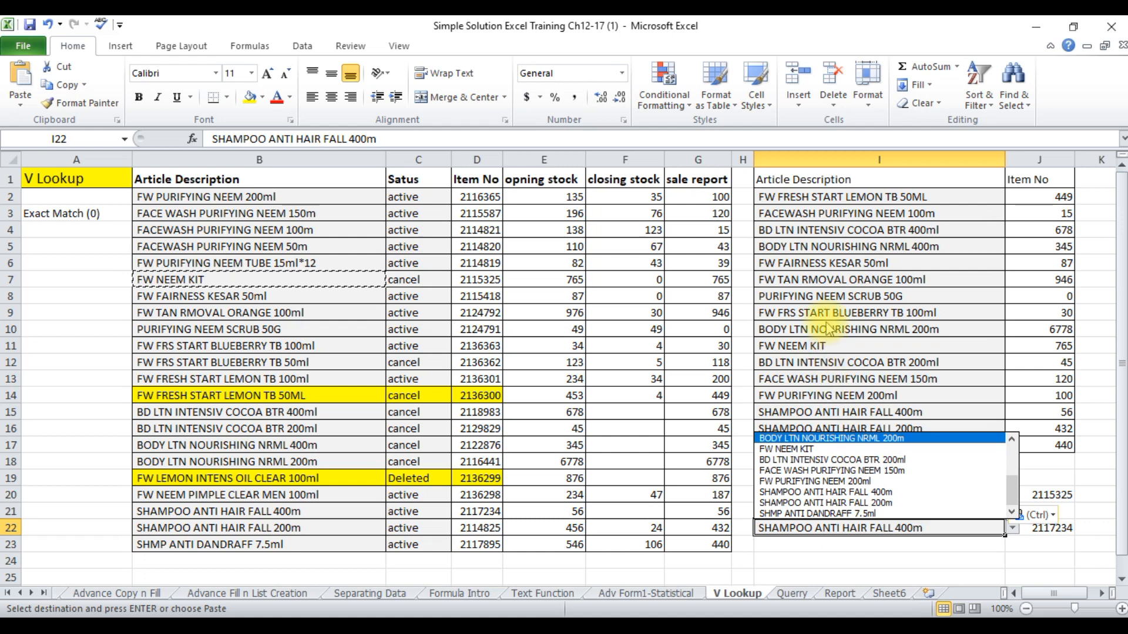
click(849, 482)
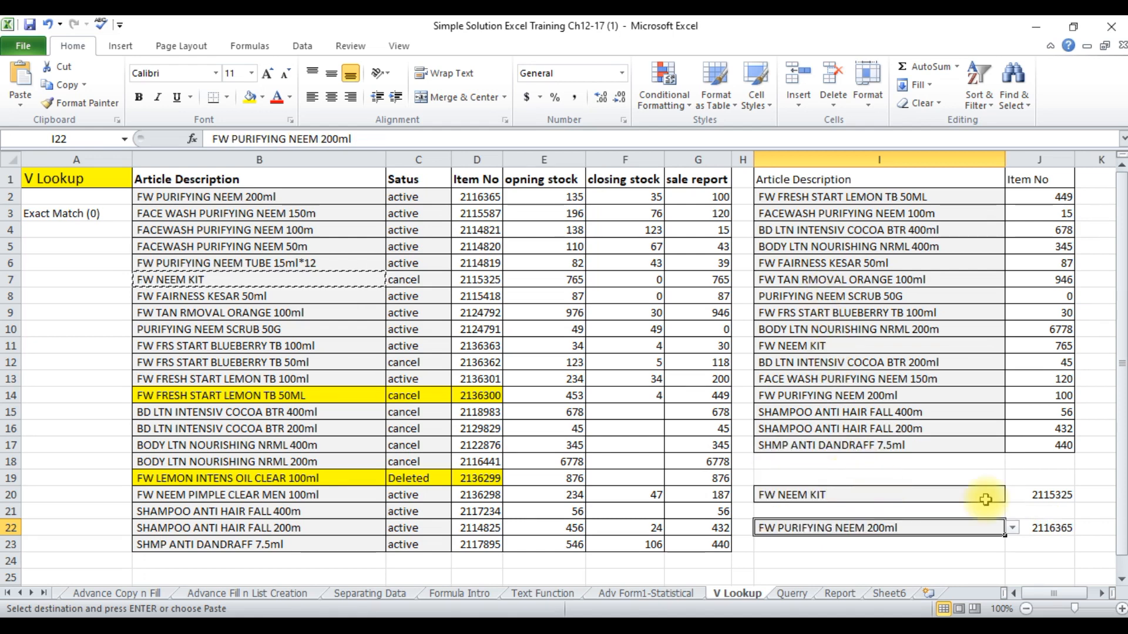
click(1017, 527)
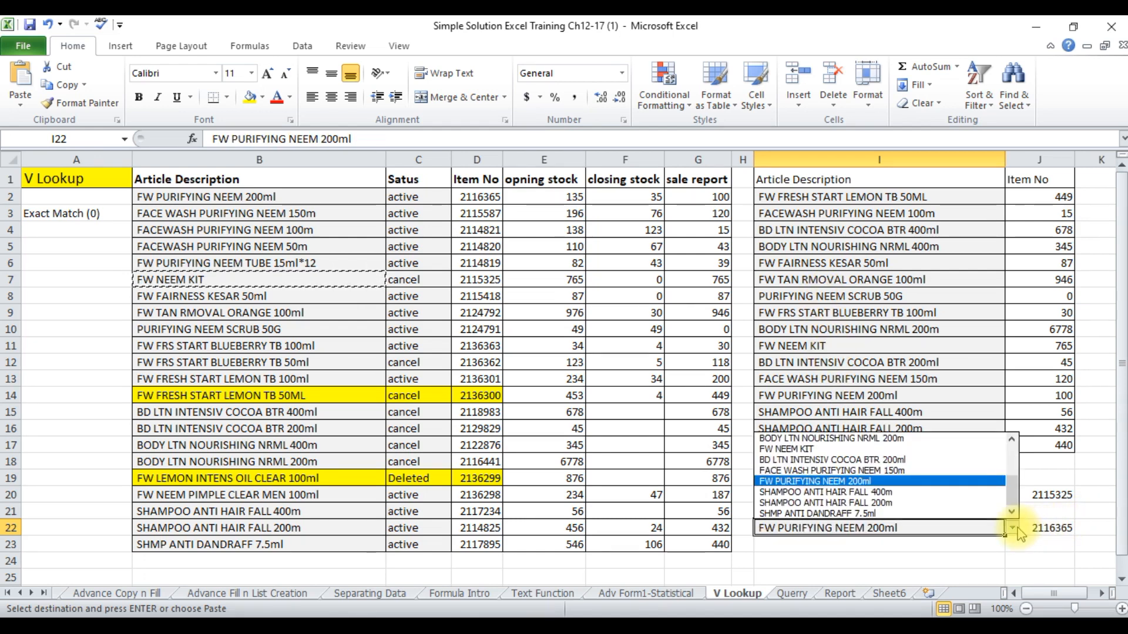
click(905, 504)
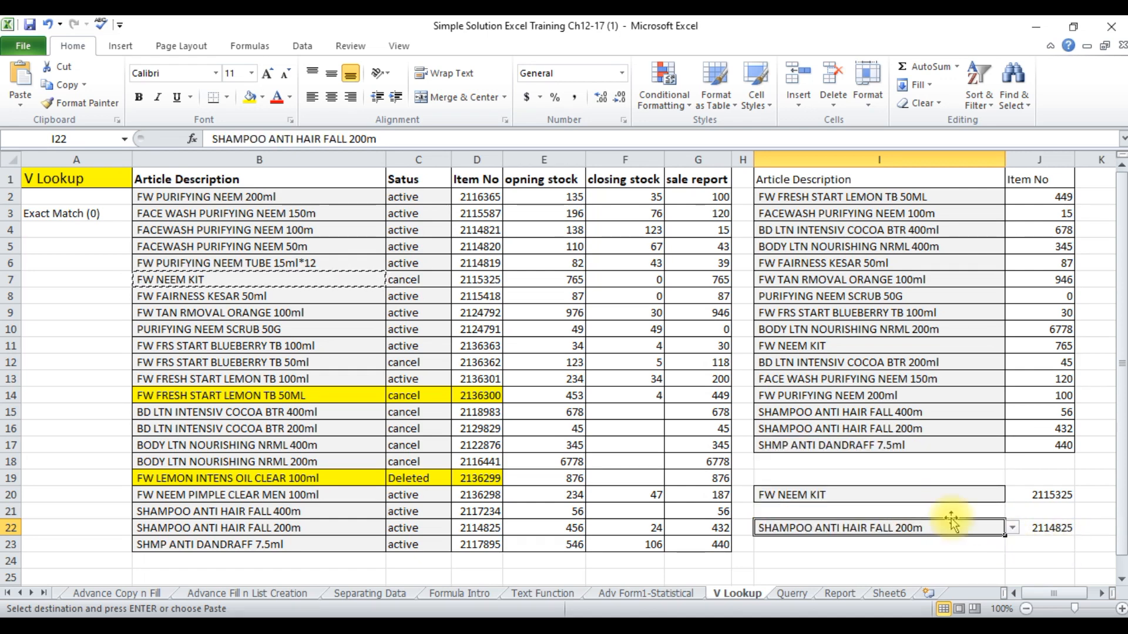
- Copy the drop-down cell and its lookup formula from I22:J22 to I24:J24
drag(1001, 528, 1015, 531)
key(ctrl+c)
click(868, 561)
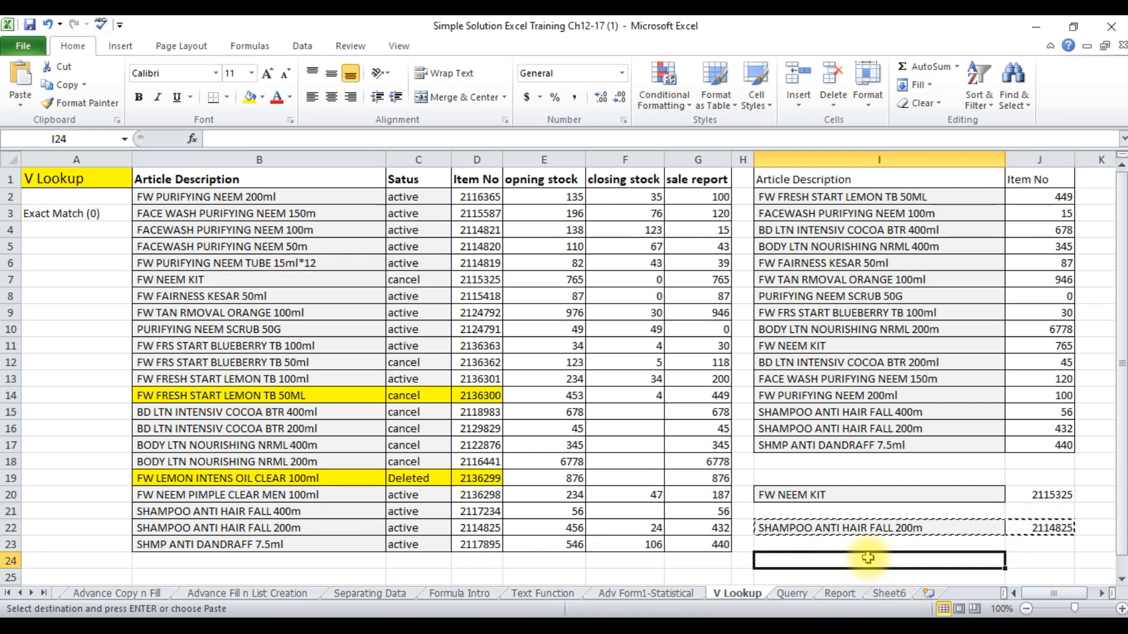
key(ctrl+v)
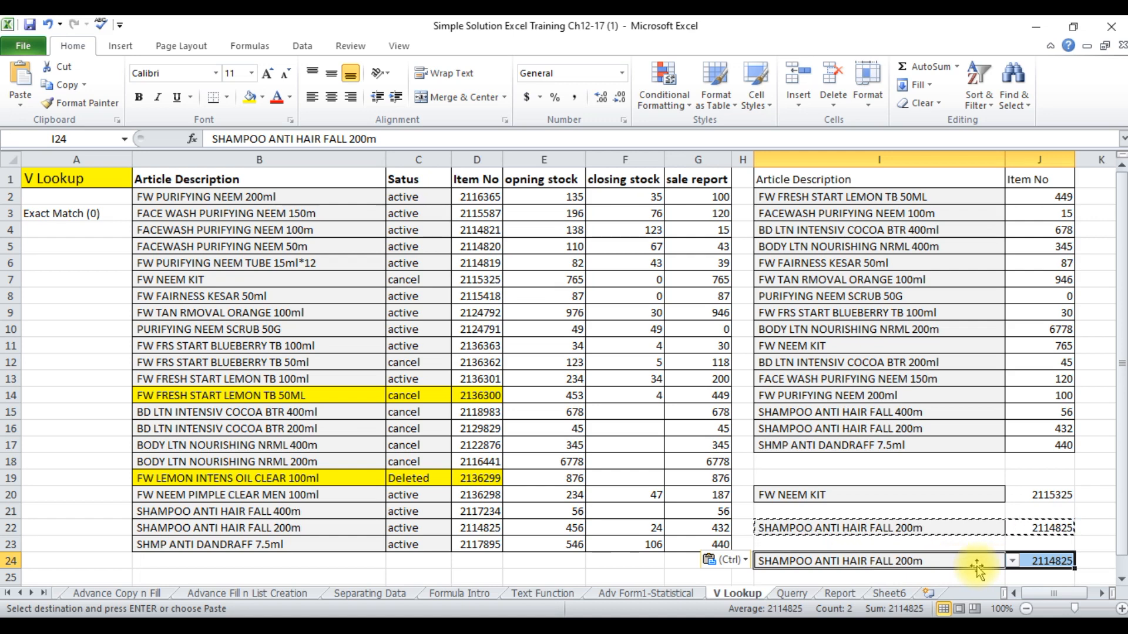
click(987, 530)
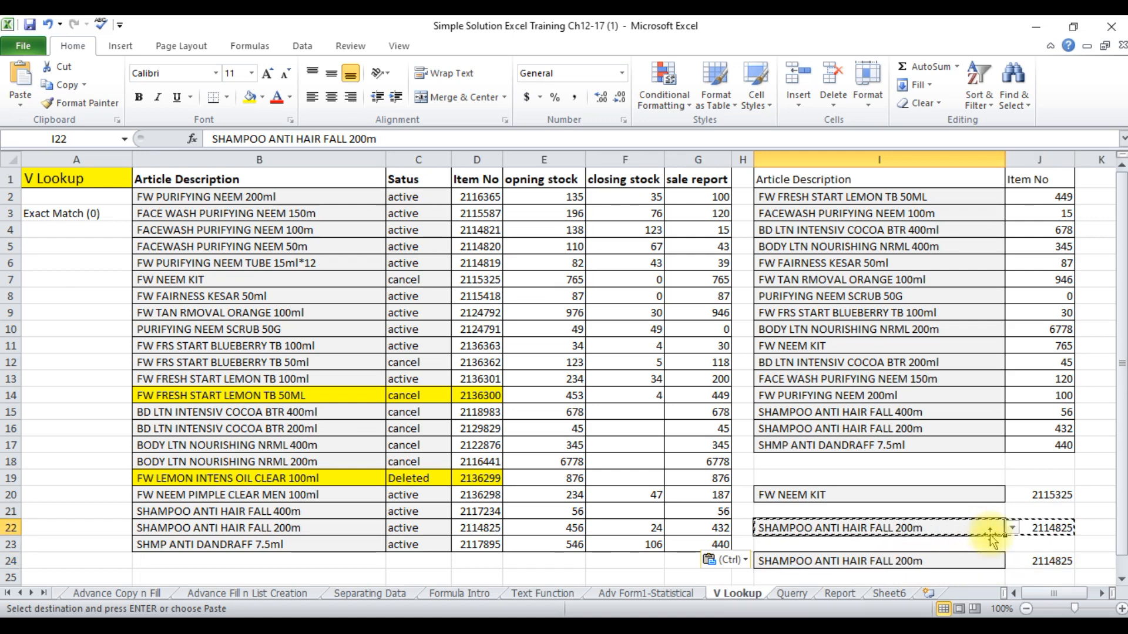
drag(970, 562, 1032, 561)
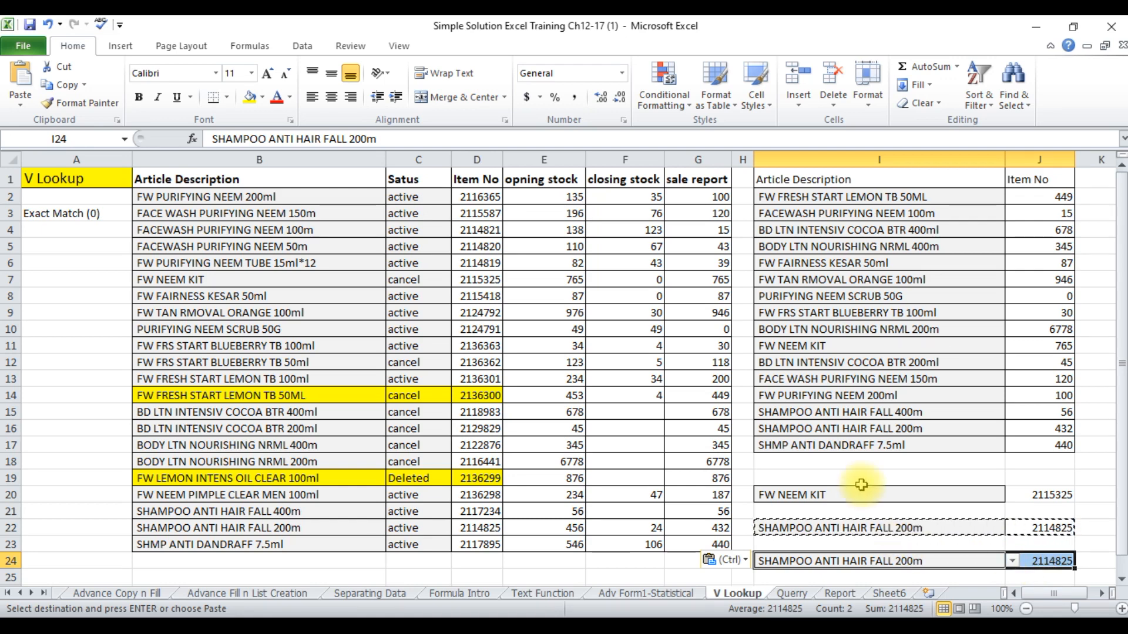
click(976, 493)
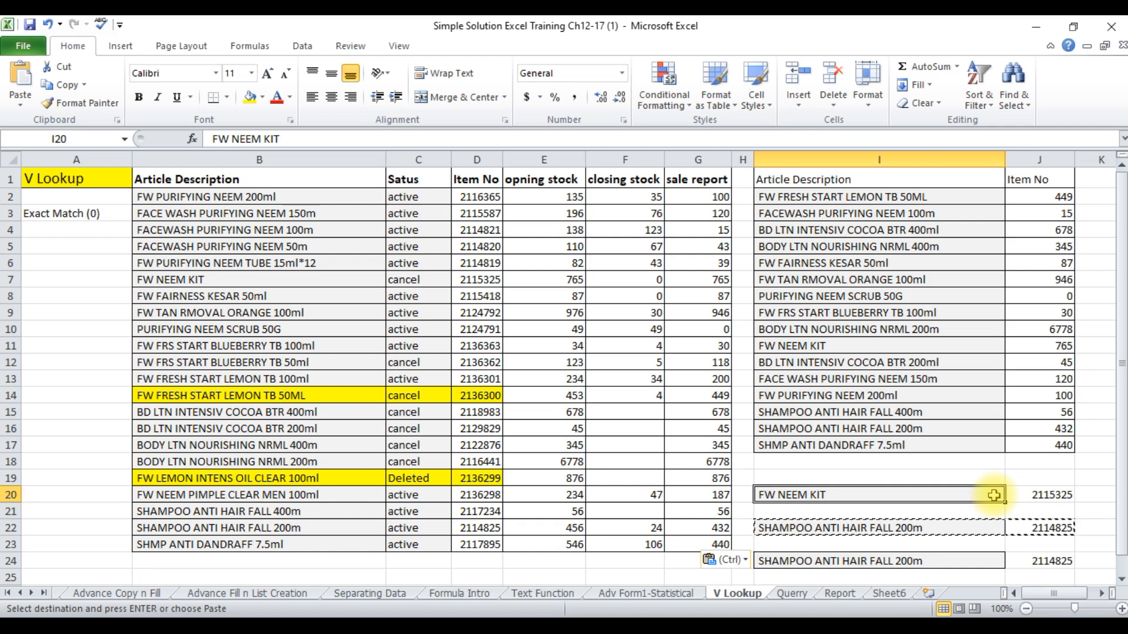
double_click(993, 496)
click(953, 512)
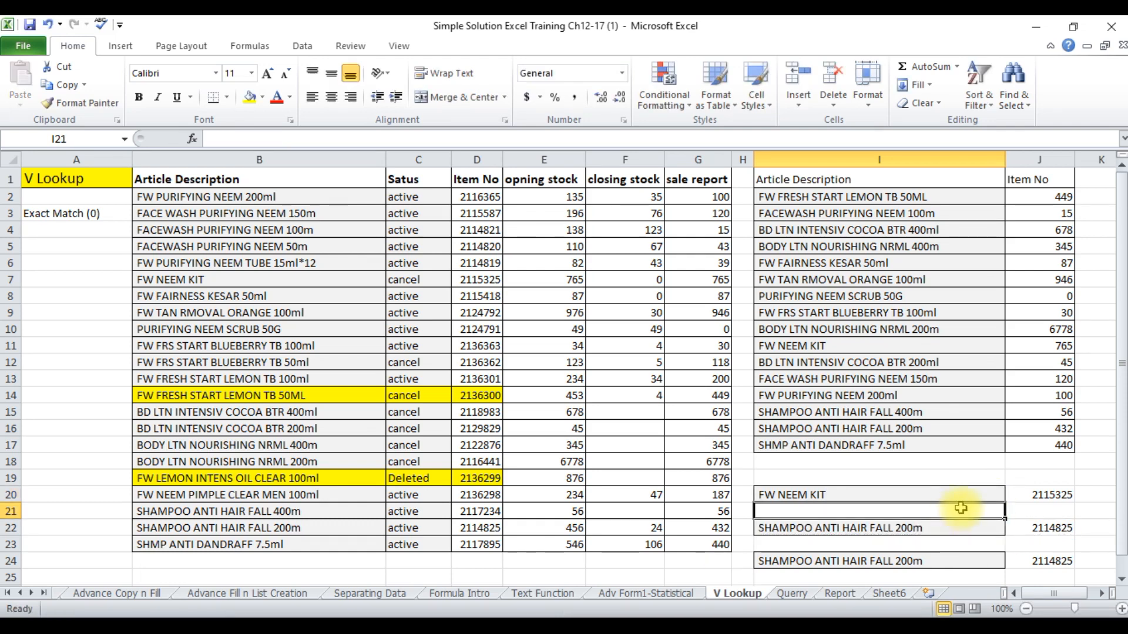
click(1018, 495)
- Add List data validation with an in-cell dropdown to I20, using =$I$2:$I$17 as the source
click(986, 494)
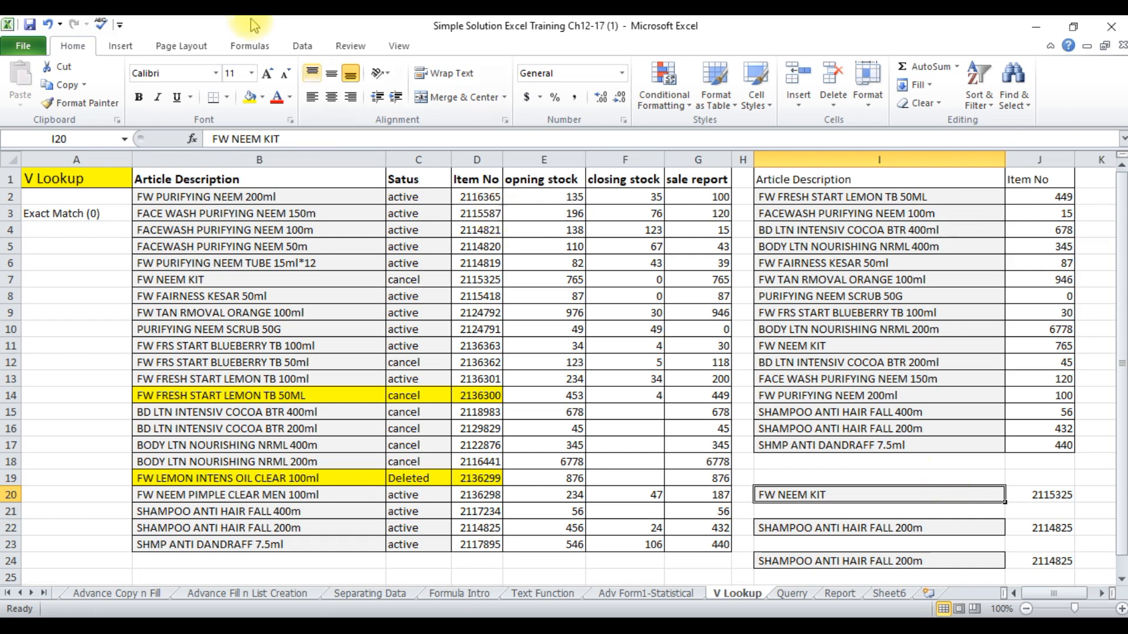
click(311, 55)
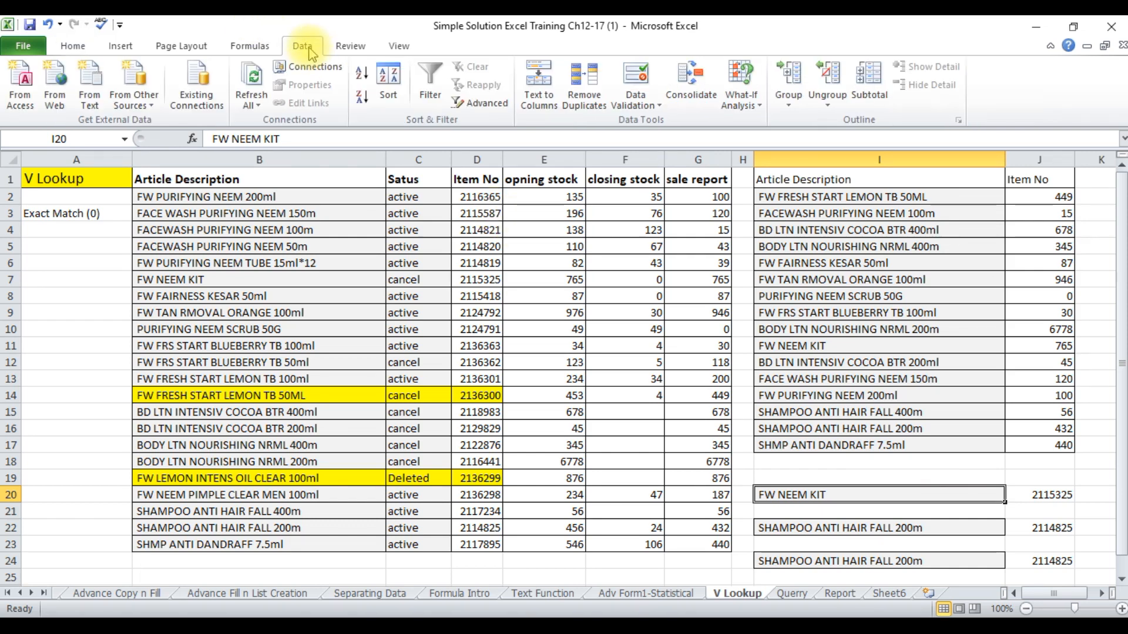
click(654, 106)
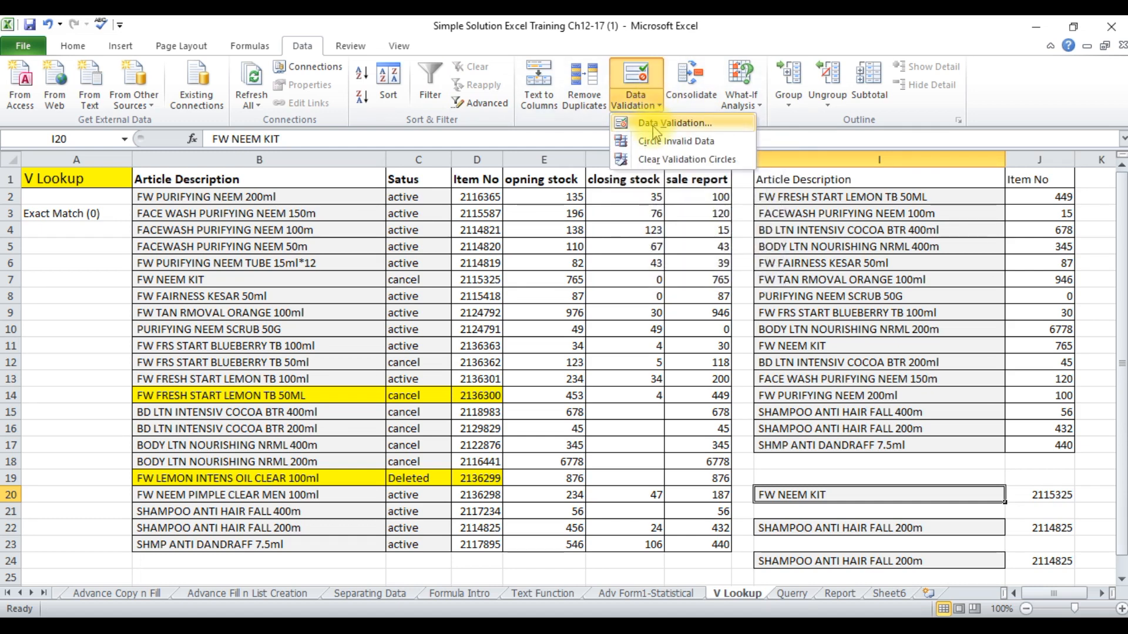
click(653, 125)
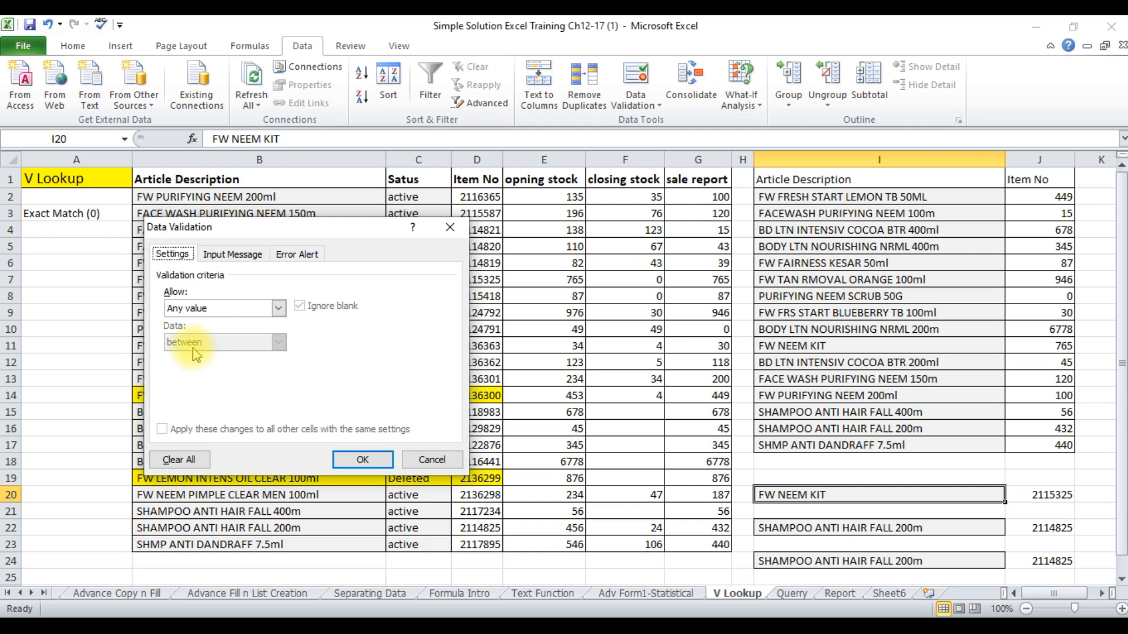
click(279, 310)
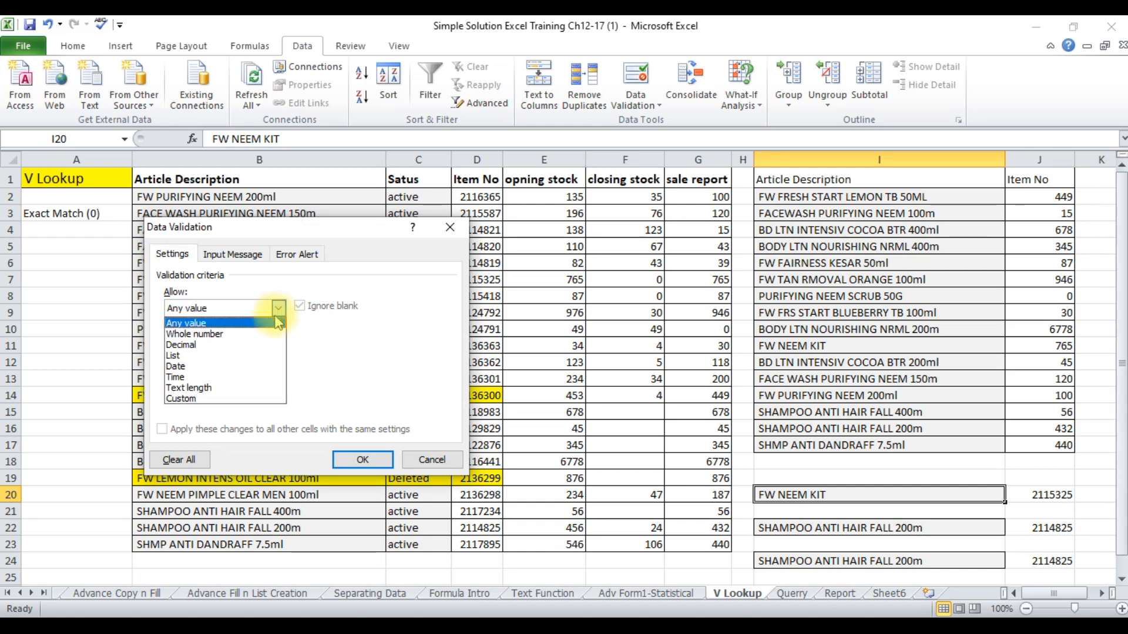
click(249, 355)
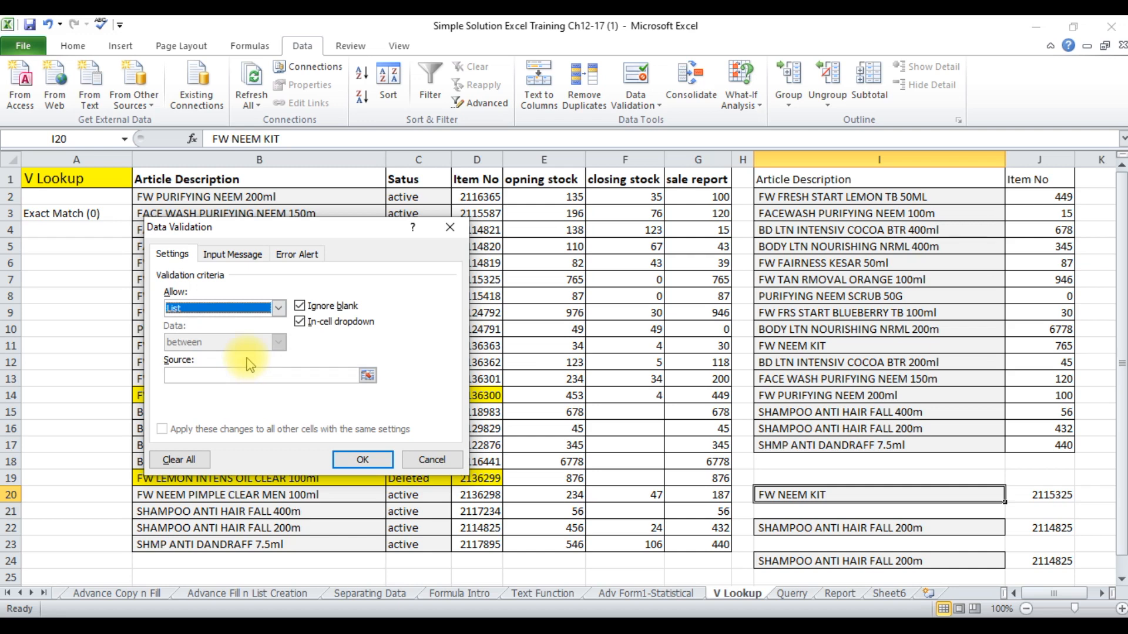
click(233, 374)
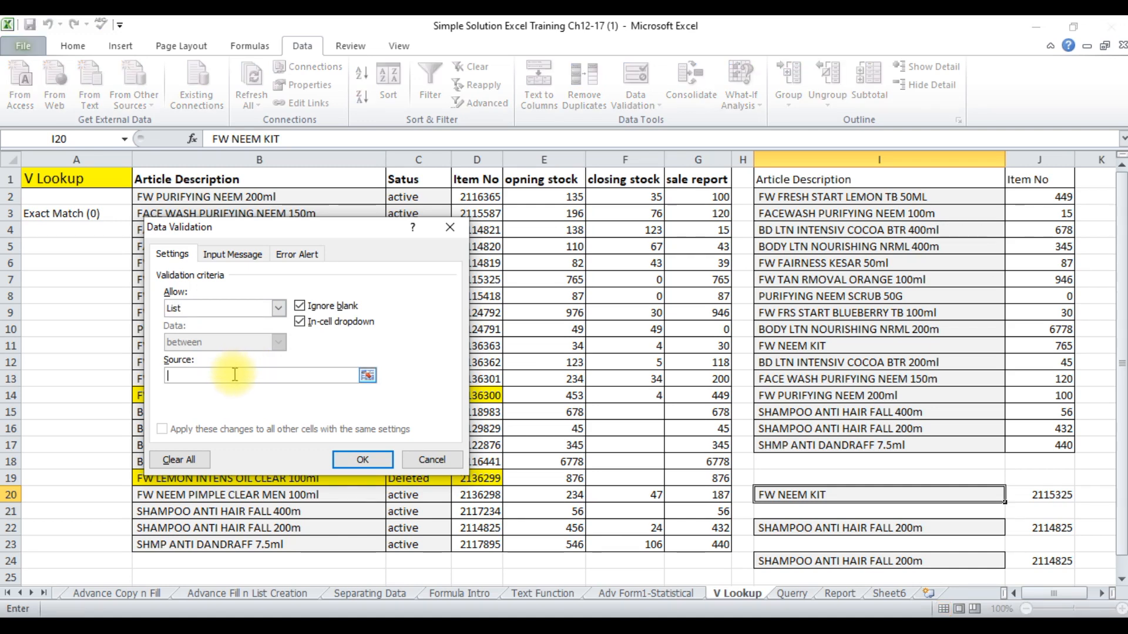
click(862, 195)
drag(862, 195, 887, 448)
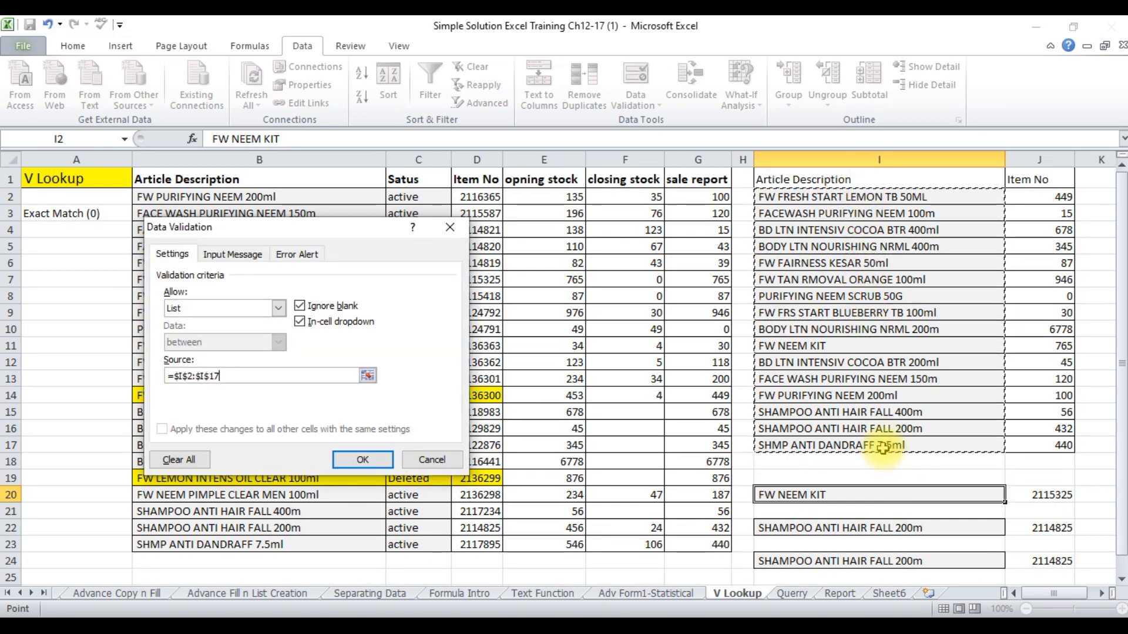
click(347, 456)
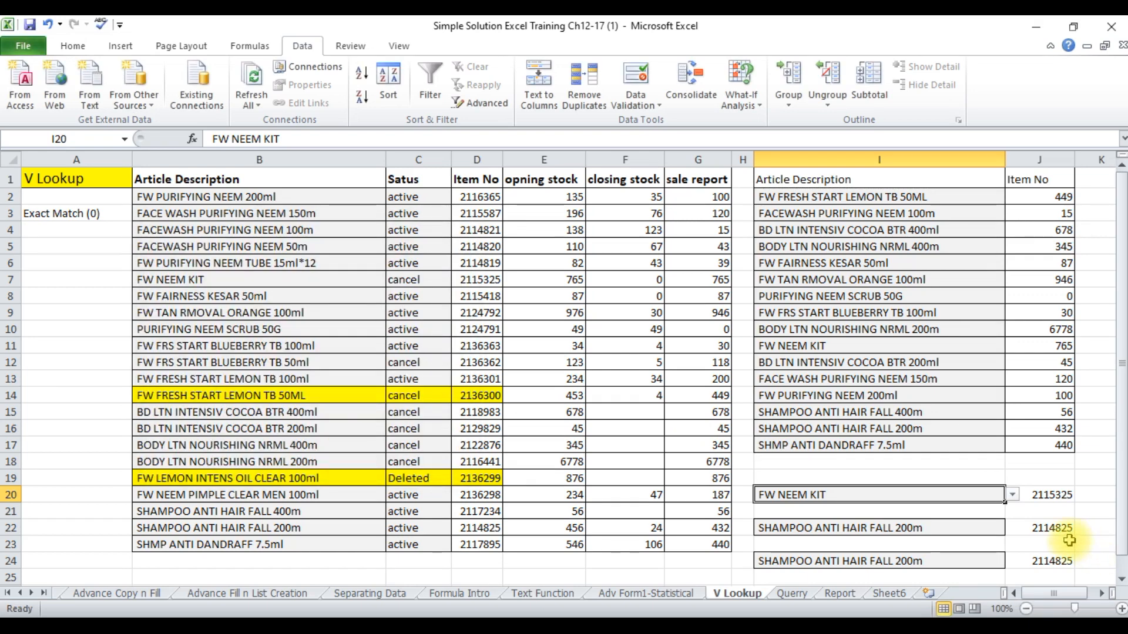
- Test the drop-down list in I20 by choosing FW PURIFYING NEEM 200ml, followed by BD LTN INTENSIV COCOA BTR 200ml
click(1013, 496)
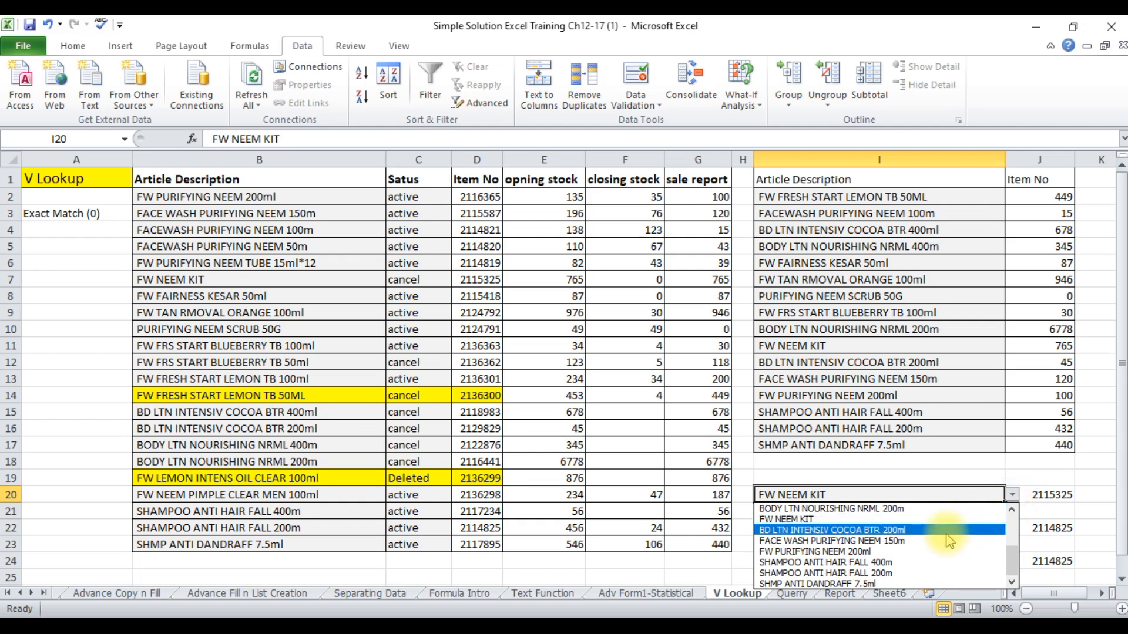
click(868, 554)
click(1018, 495)
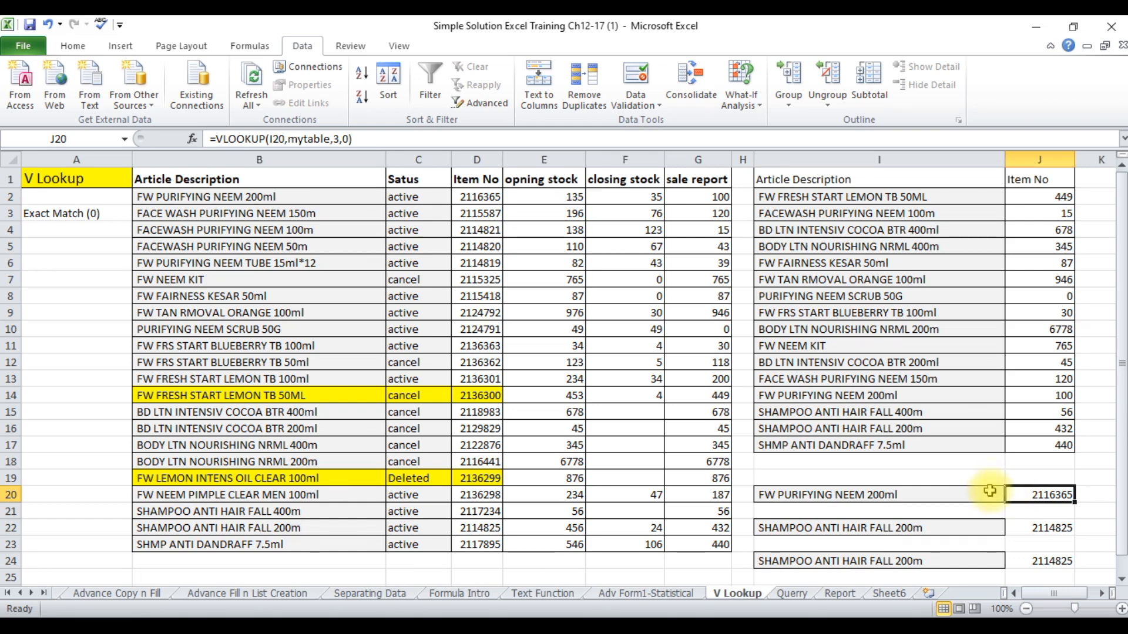
click(997, 494)
click(1013, 497)
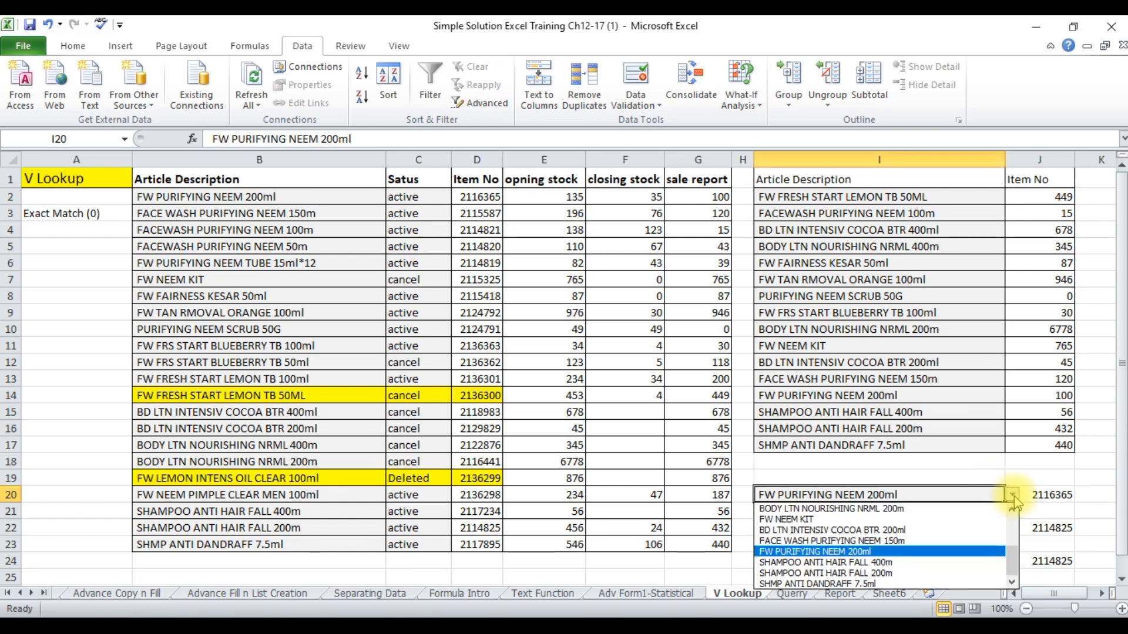
click(940, 529)
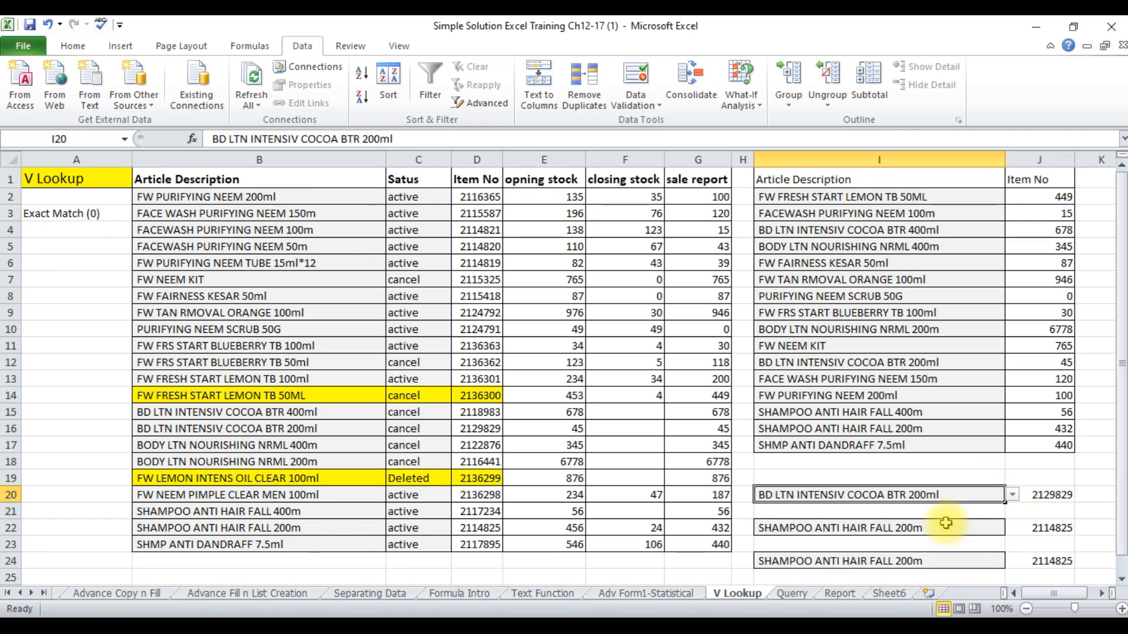
- Change the column index in the J20 lookup formula to 2, making it =VLOOKUP(I20,mytable,2,0), and check the formula
click(1066, 495)
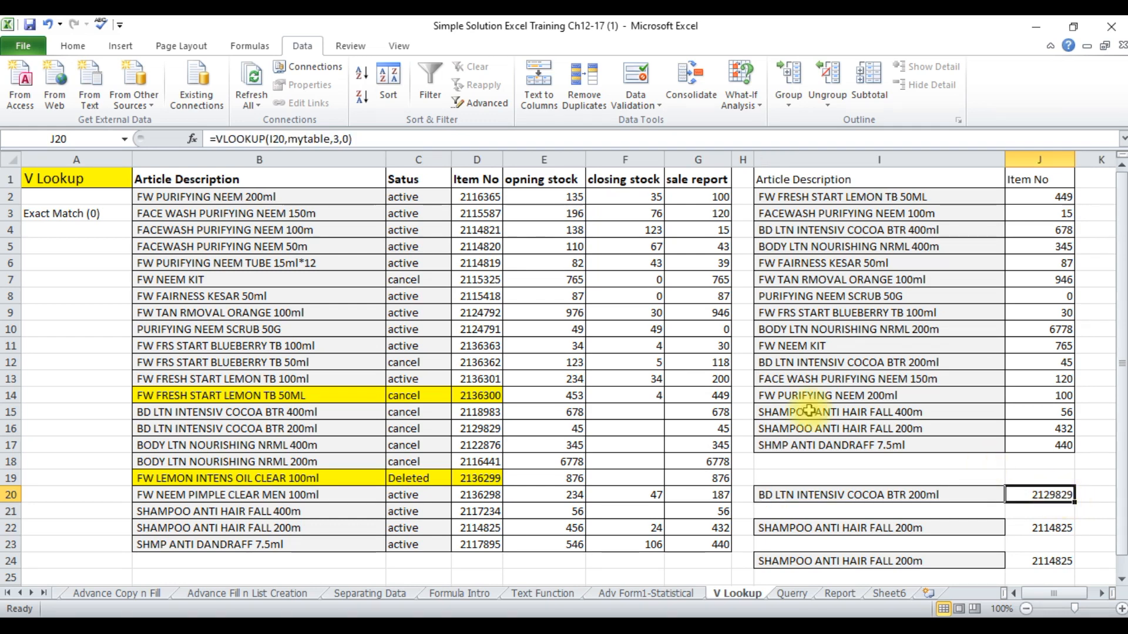
click(339, 140)
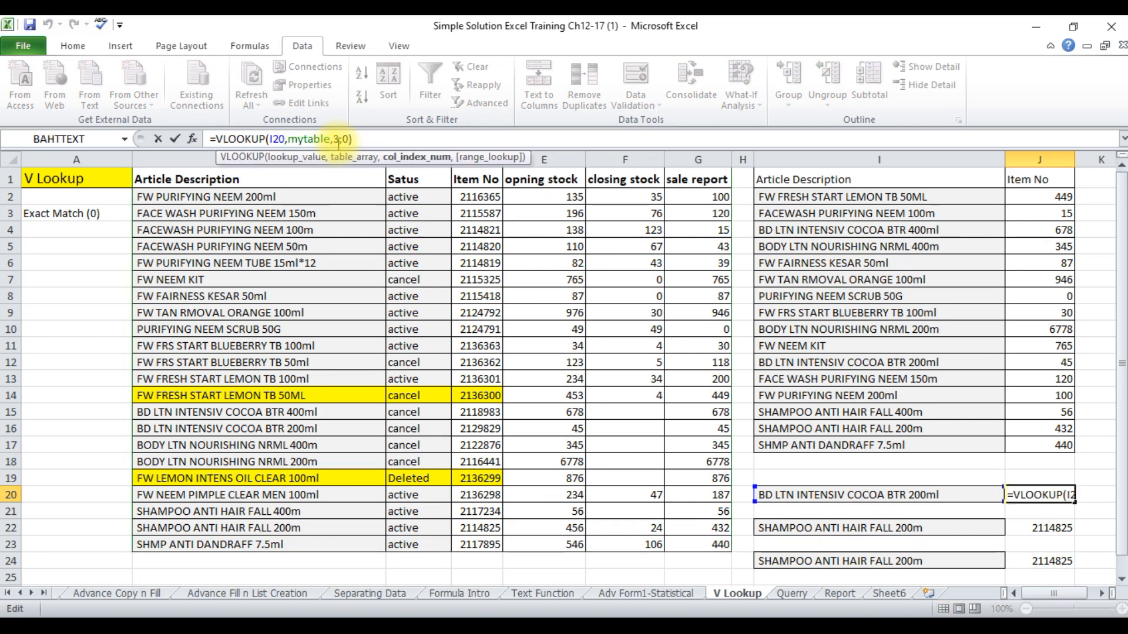
key(BackSpace)
key(Return)
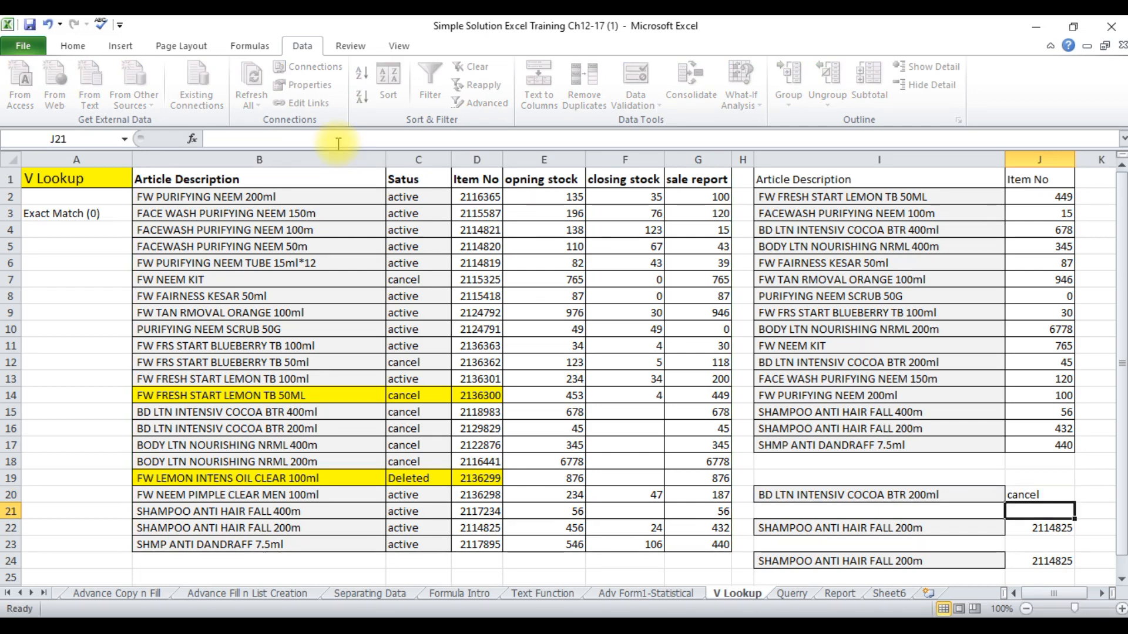
click(1053, 498)
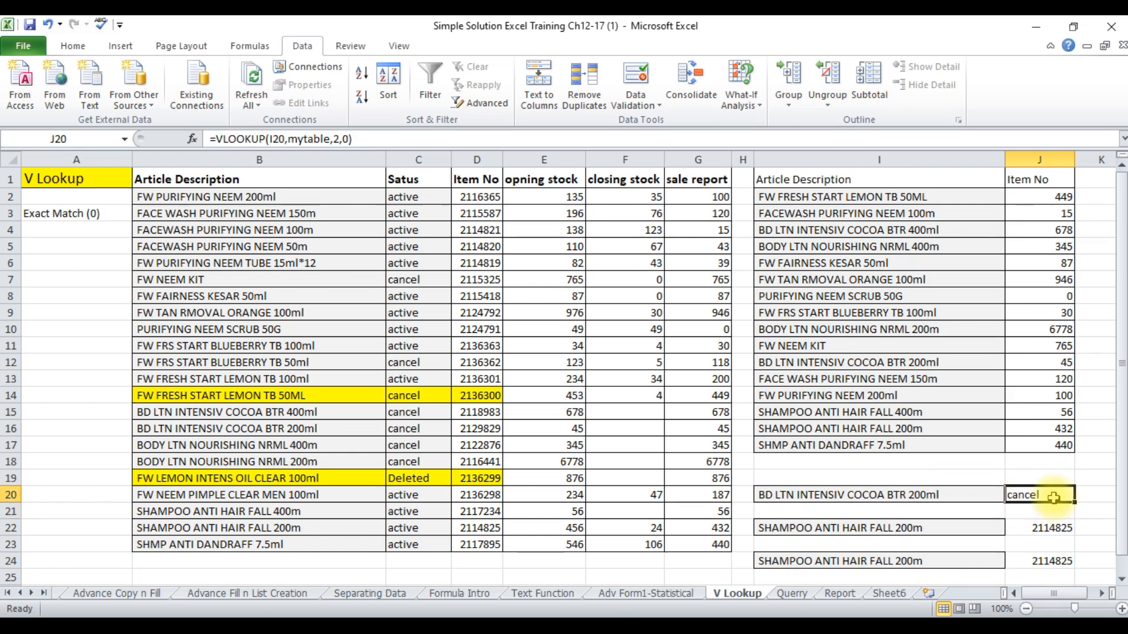
- Choose SHAMPOO ANTI HAIR FALL 400m from the drop-down list in I20 to look up its status
click(997, 496)
click(1012, 496)
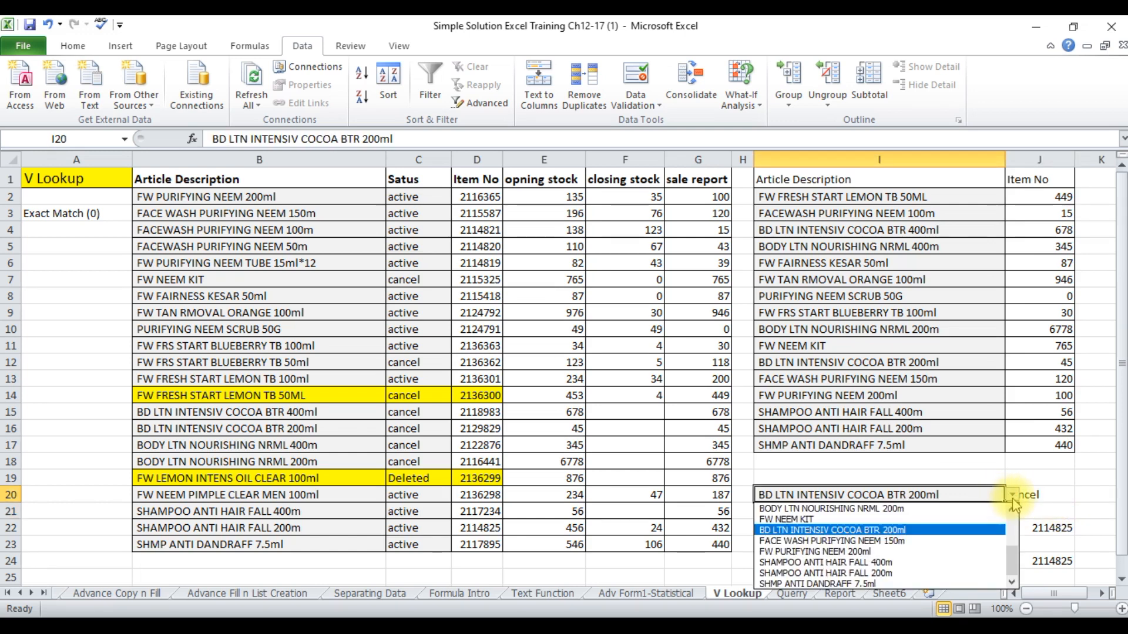
click(918, 565)
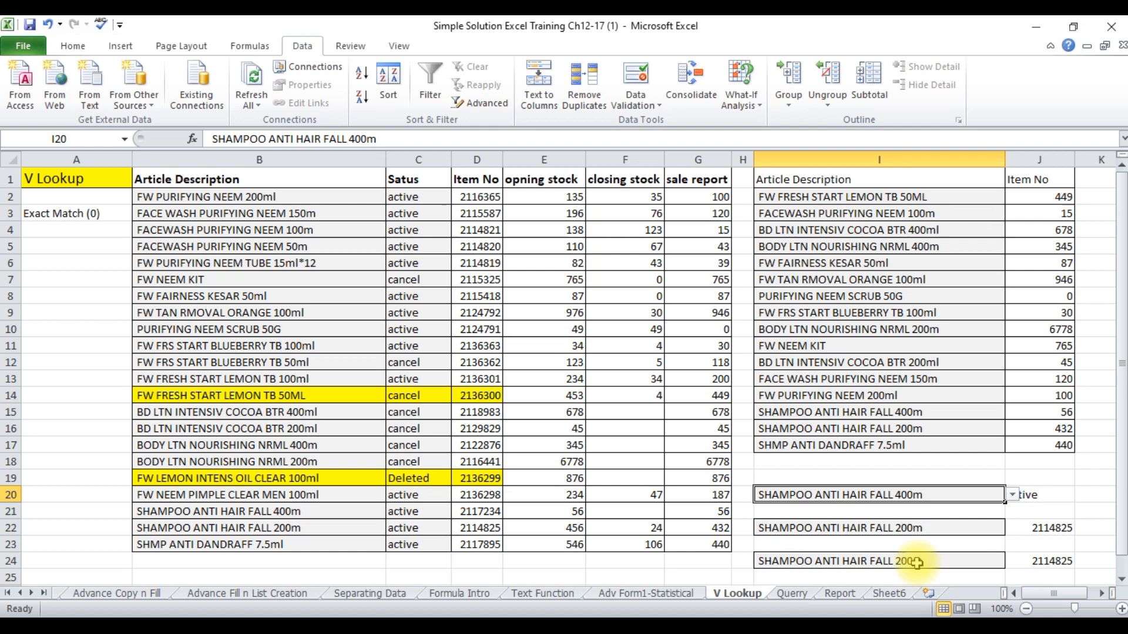
click(946, 464)
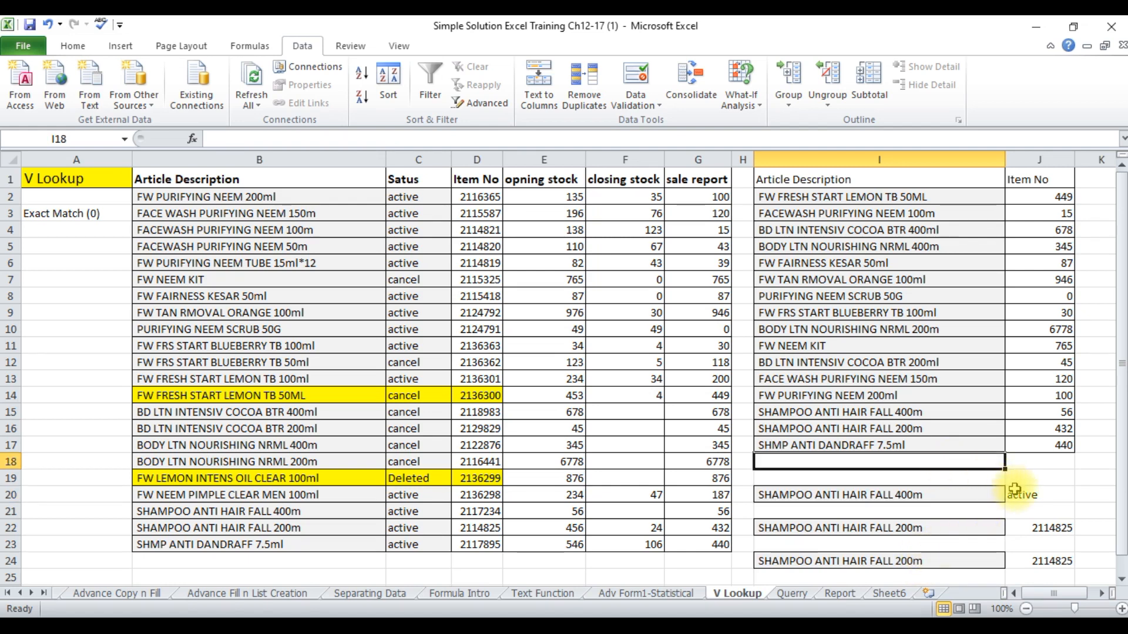